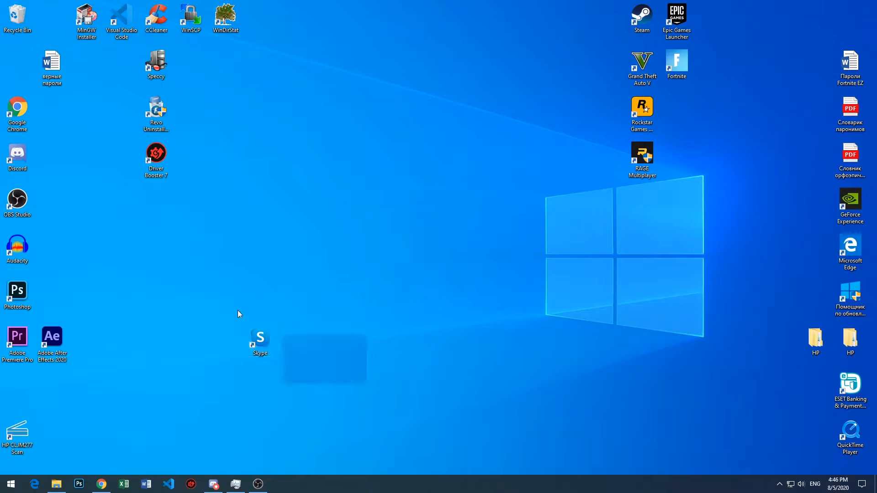
# - Delete the Skype shortcut from the desktop
pyautogui.moveTo(362, 355); pyautogui.dragTo(254, 300)
pyautogui.moveTo(363, 390); pyautogui.dragTo(201, 300)
pyautogui.moveTo(328, 375); pyautogui.dragTo(164, 257)
pyautogui.press('Delete')
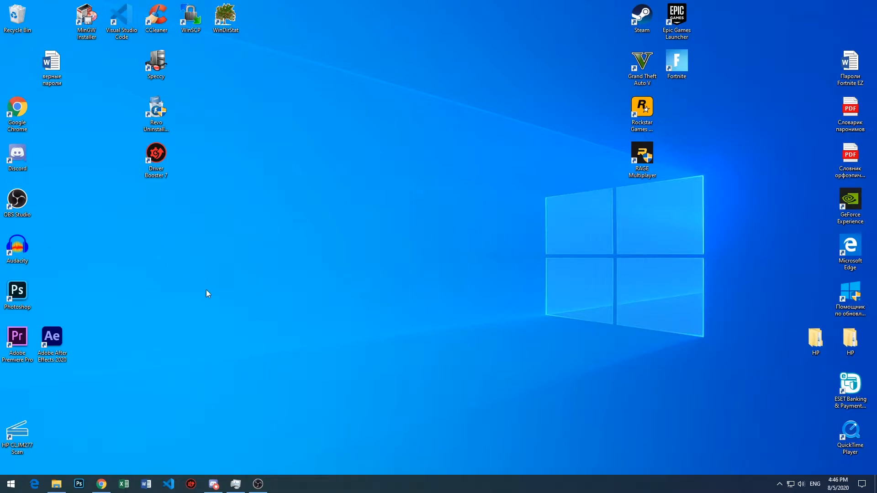
# - Launch Skype from the Skype for Desktop program folder and close its welcome window
pyautogui.moveTo(178, 300); pyautogui.dragTo(607, 423)
pyautogui.click(56, 483)
pyautogui.click(183, 325)
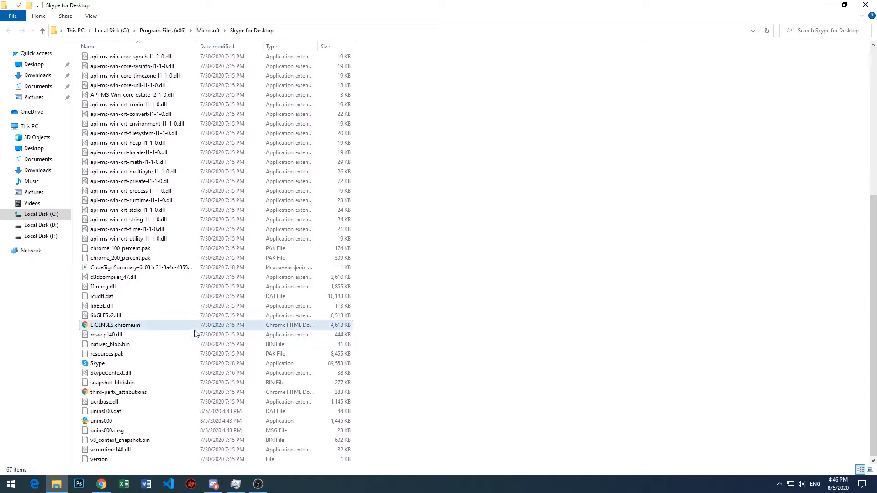
pyautogui.doubleClick(170, 363)
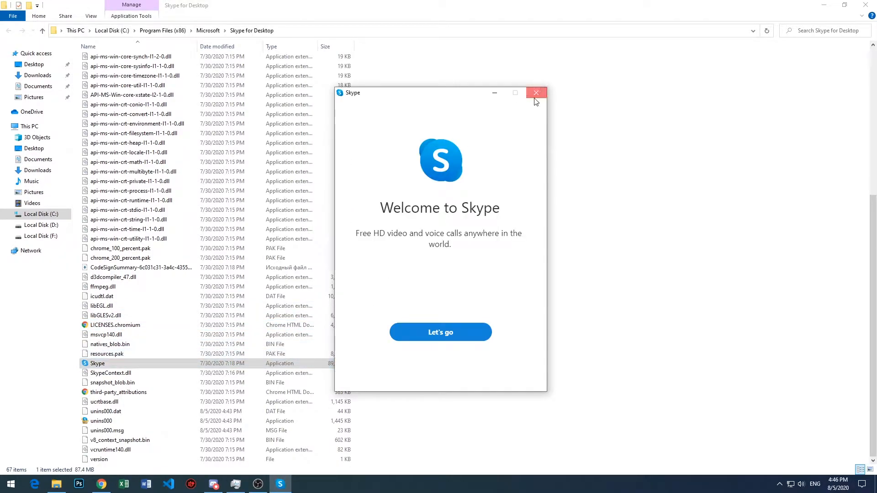
pyautogui.click(534, 91)
# - Locate and select the unins000 uninstaller application in the Skype for Desktop folder
pyautogui.click(57, 484)
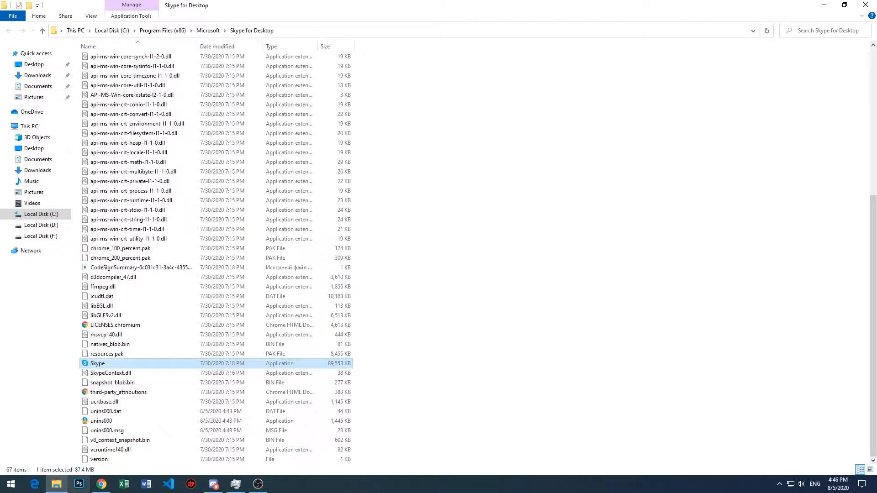
pyautogui.click(146, 423)
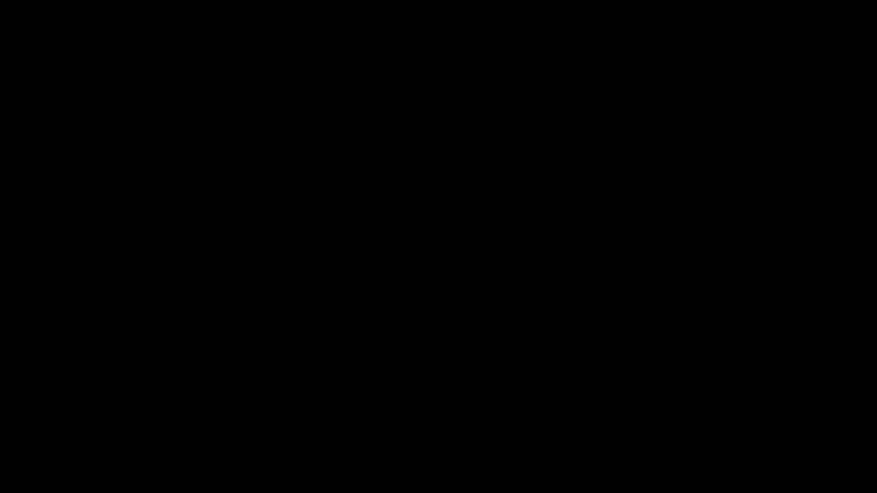
pyautogui.moveTo(64, 489)
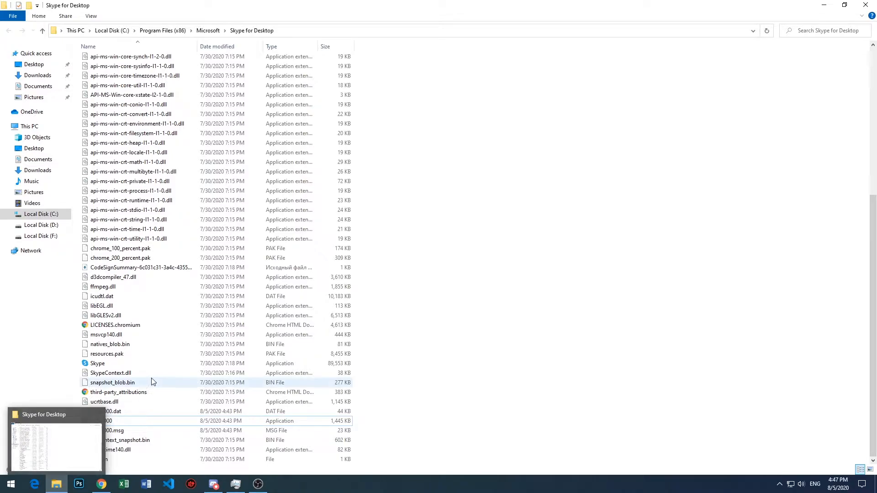
pyautogui.moveTo(400, 421); pyautogui.dragTo(270, 424)
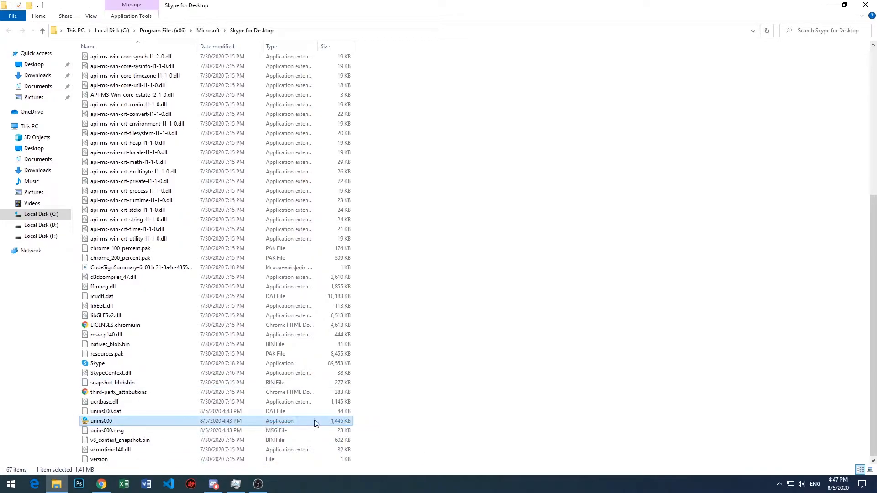
pyautogui.moveTo(358, 422); pyautogui.dragTo(298, 424)
pyautogui.moveTo(378, 420); pyautogui.dragTo(327, 415)
pyautogui.click(442, 414)
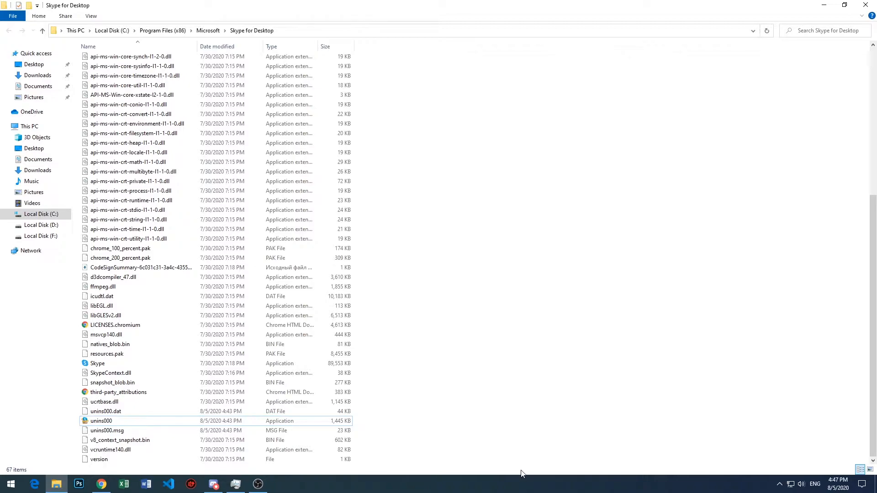
# - Reopen the Skype for Desktop folder to check the unins000 application again, and return to the desktop
pyautogui.click(56, 483)
pyautogui.moveTo(241, 124)
pyautogui.mouseDown()
pyautogui.moveTo(113, 116)
pyautogui.moveTo(242, 115)
pyautogui.mouseUp()
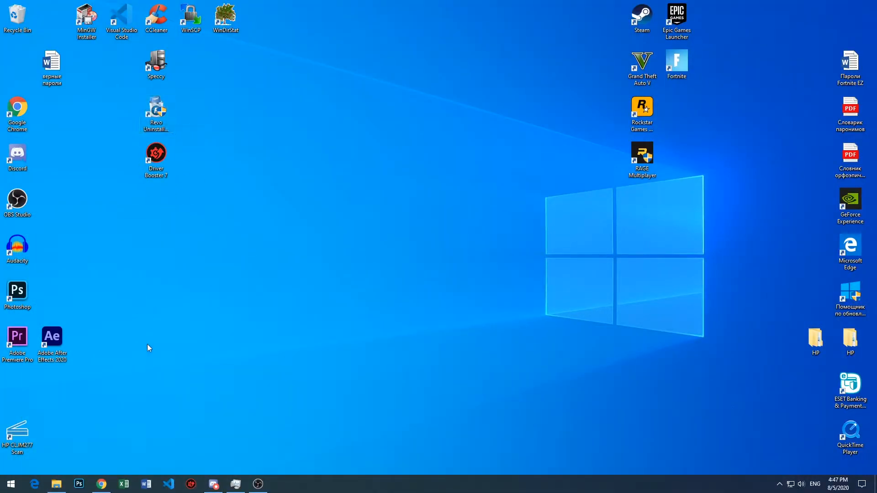
pyautogui.click(64, 489)
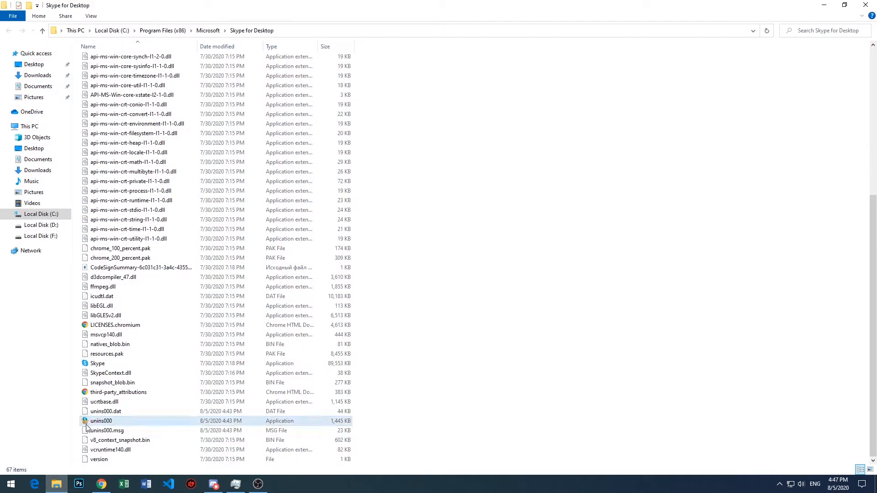
pyautogui.click(87, 424)
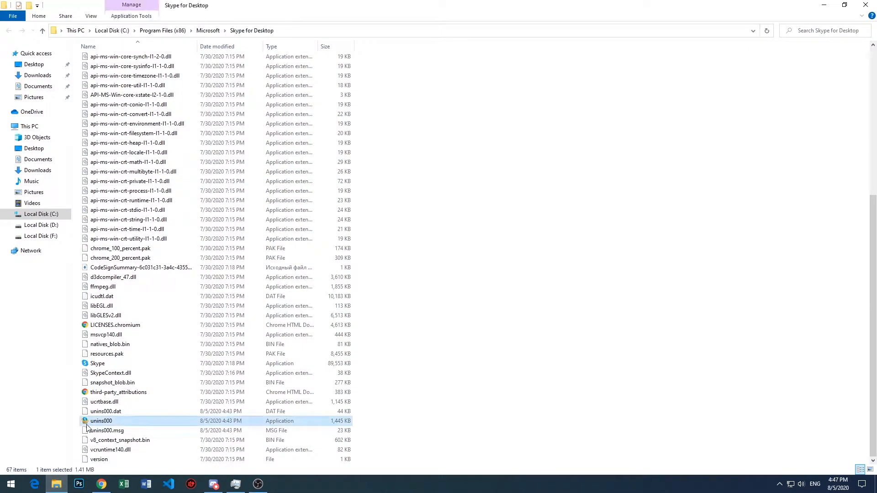
pyautogui.click(57, 489)
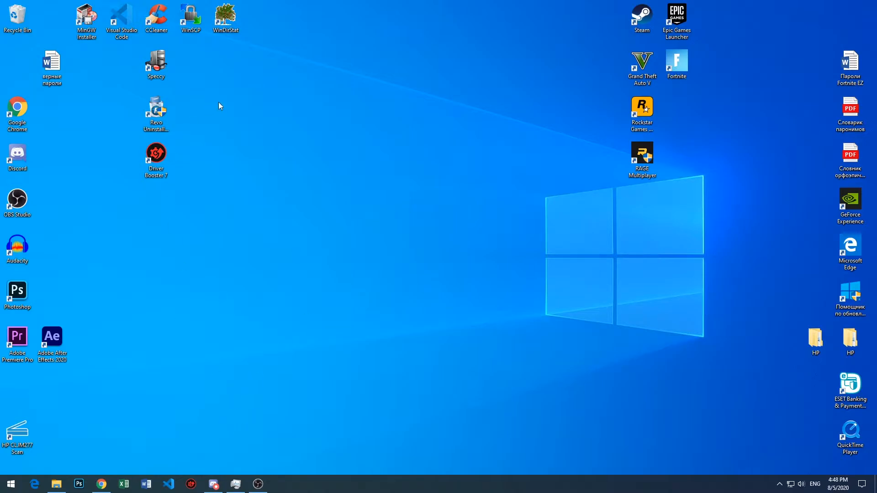
# - Switch to Chrome and examine the Revo Uninstaller Pro price on the purchase page
pyautogui.moveTo(219, 127); pyautogui.dragTo(169, 109)
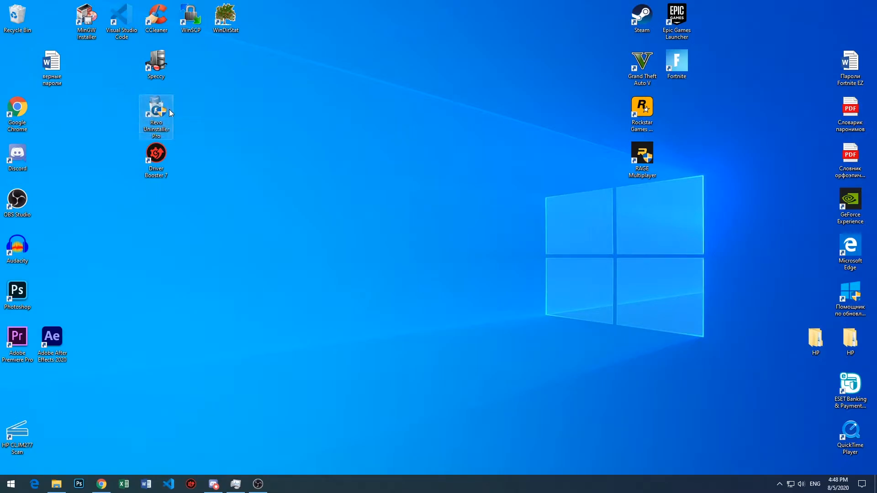
pyautogui.click(101, 485)
pyautogui.moveTo(354, 203); pyautogui.dragTo(260, 171)
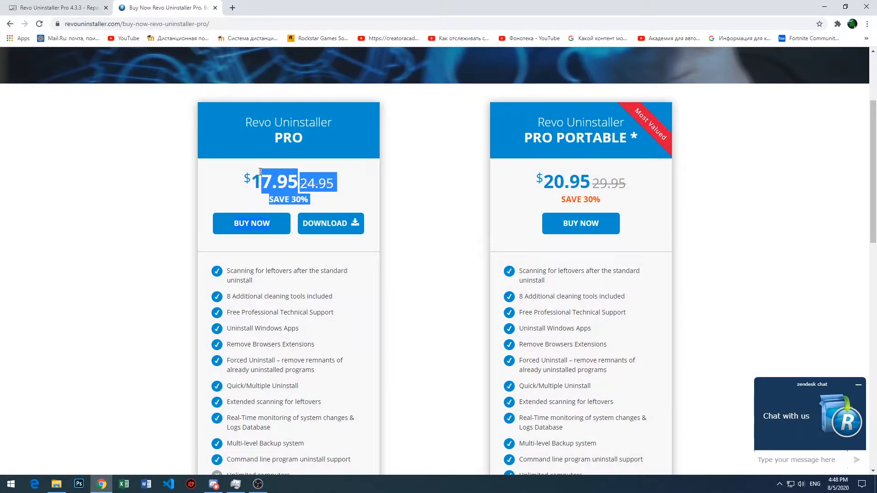
pyautogui.moveTo(348, 186); pyautogui.dragTo(267, 182)
pyautogui.click(327, 189)
pyautogui.moveTo(332, 194); pyautogui.dragTo(65, 96)
pyautogui.click(64, 73)
# - View the Revo Uninstaller Pro 4.3.3 Repack download line on the rsload.net page
pyautogui.click(7, 4)
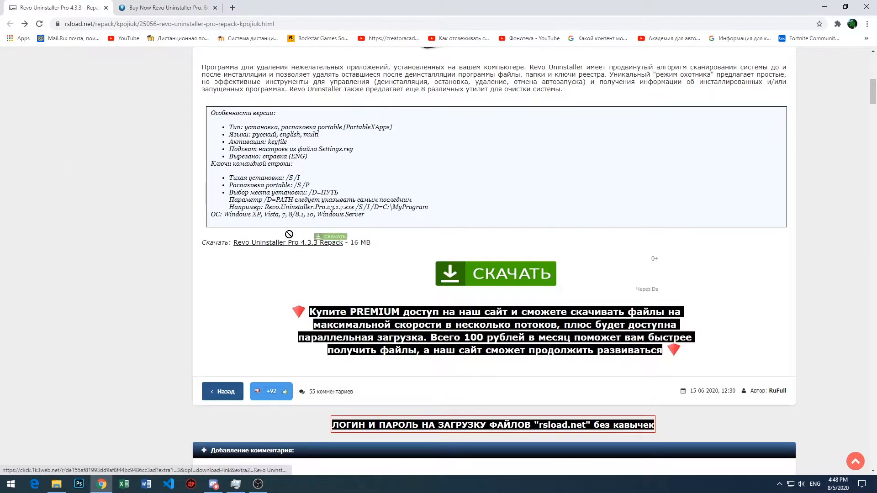
pyautogui.moveTo(373, 246)
pyautogui.mouseDown()
pyautogui.moveTo(216, 246)
pyautogui.moveTo(370, 248)
pyautogui.mouseUp()
pyautogui.click(390, 251)
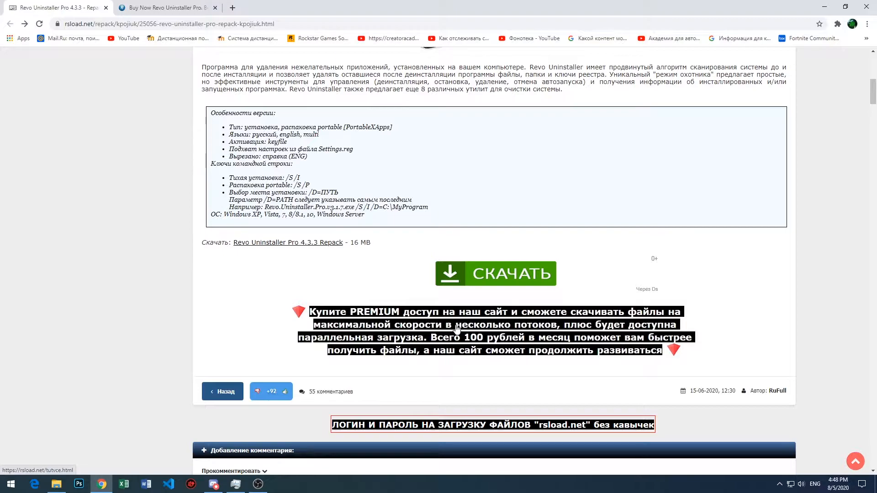
# - Compare the official Revo Uninstaller Pro purchase page with the rsload.net repack page's address and download line
pyautogui.click(153, 6)
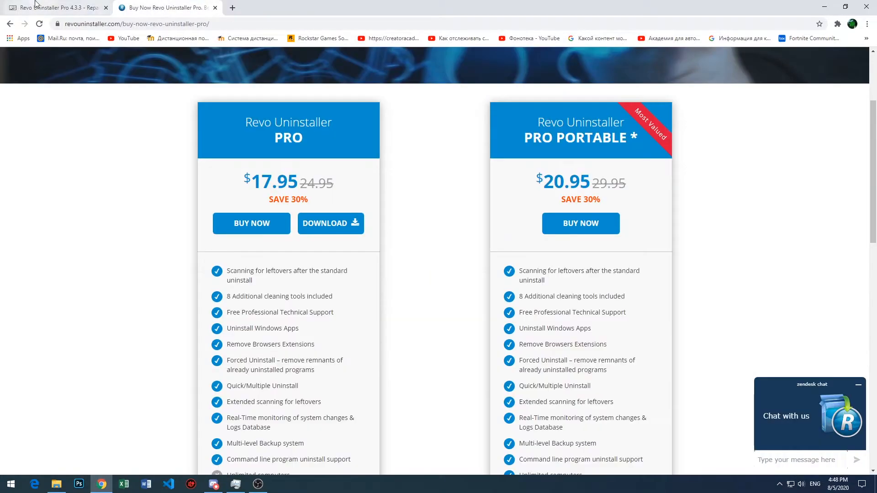
pyautogui.moveTo(319, 186); pyautogui.dragTo(214, 169)
pyautogui.click(96, 4)
pyautogui.click(131, 9)
pyautogui.moveTo(196, 23); pyautogui.dragTo(302, 26)
pyautogui.click(59, 7)
pyautogui.click(303, 27)
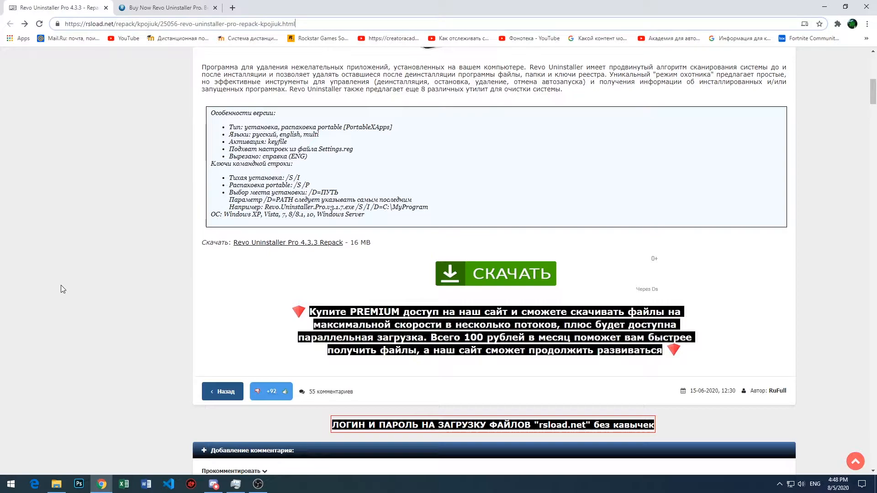
pyautogui.moveTo(217, 244); pyautogui.dragTo(329, 244)
pyautogui.click(373, 245)
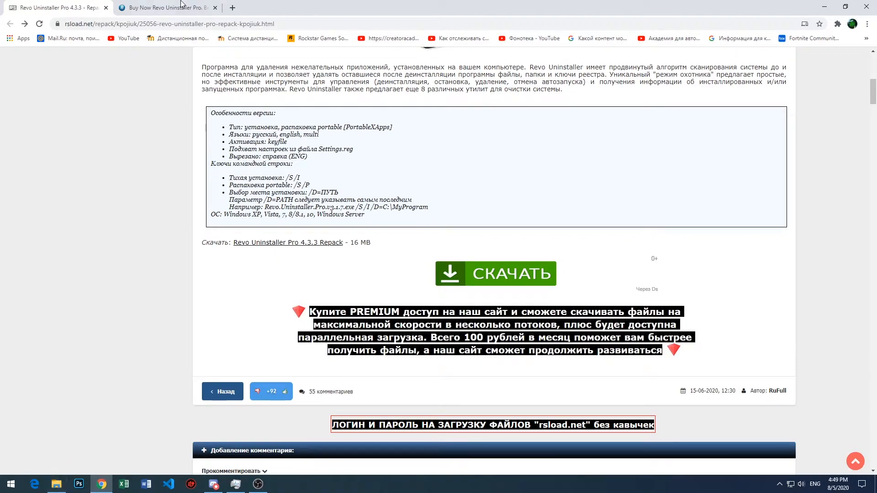
# - Switch to Microsoft Edge and open the rsload.net page for Revo Uninstaller Pro 4.3.3 Repack
pyautogui.click(34, 484)
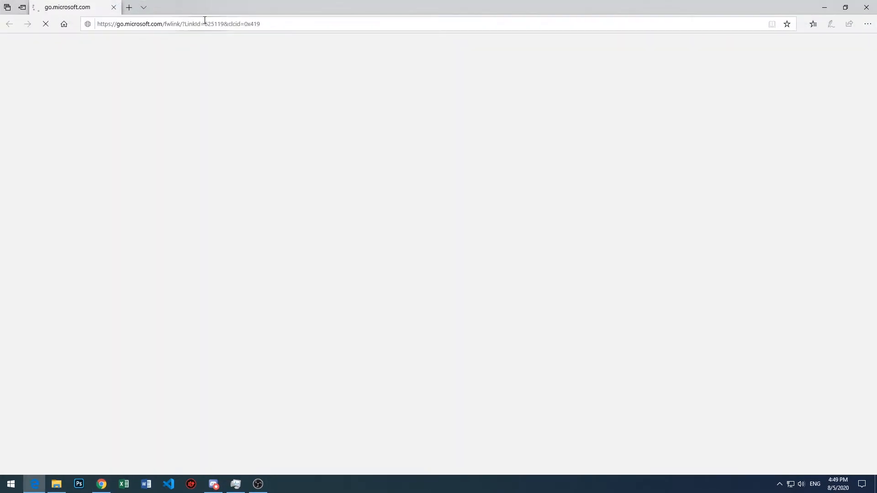
pyautogui.click(204, 20)
pyautogui.write('https://rsload.net/repack/kpojiuk/25056-revo-uninstaller-pro-repack-kpojiuk.html')
pyautogui.press('Return')
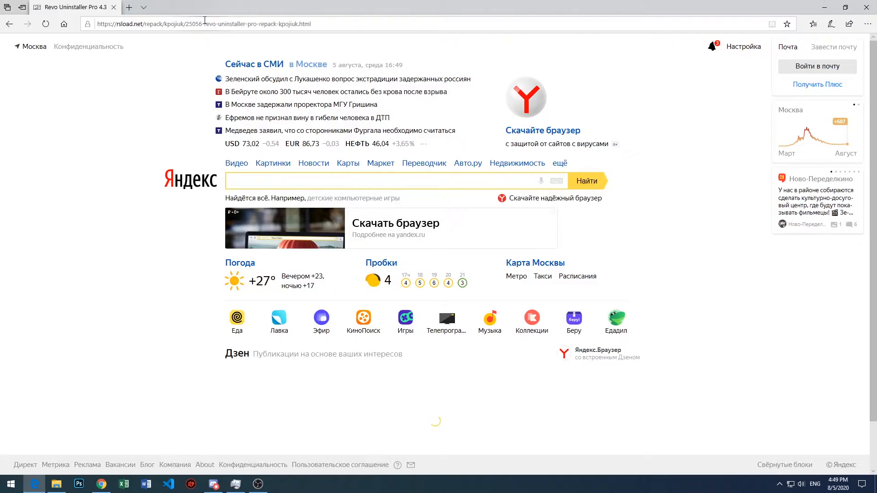
# - Examine the repack page's description and its Revo Uninstaller Pro 4.3.3 Repack download line
pyautogui.scroll(-12, 334, 231)
pyautogui.scroll(6, 335, 231)
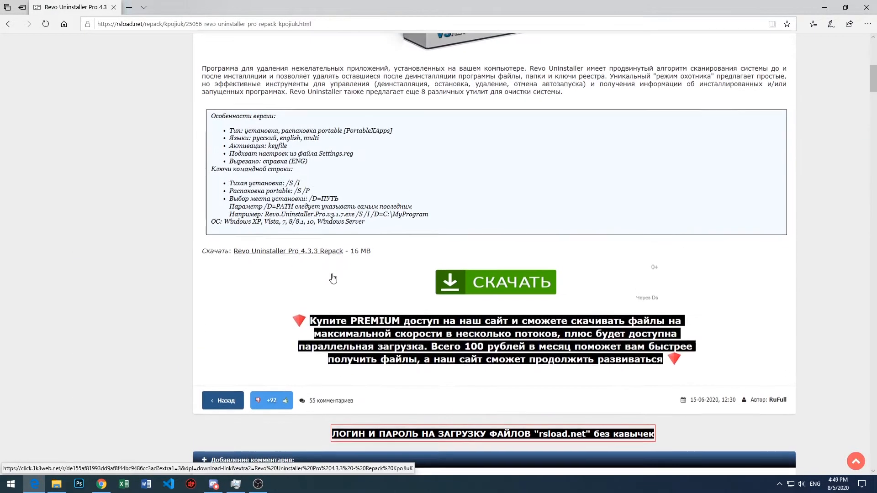
pyautogui.moveTo(374, 254); pyautogui.dragTo(218, 254)
pyautogui.click(206, 254)
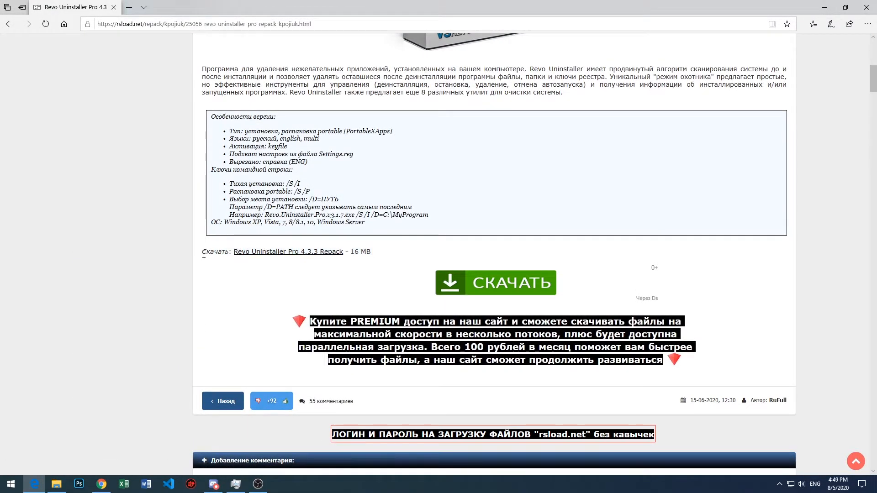
pyautogui.scroll(8, 213, 256)
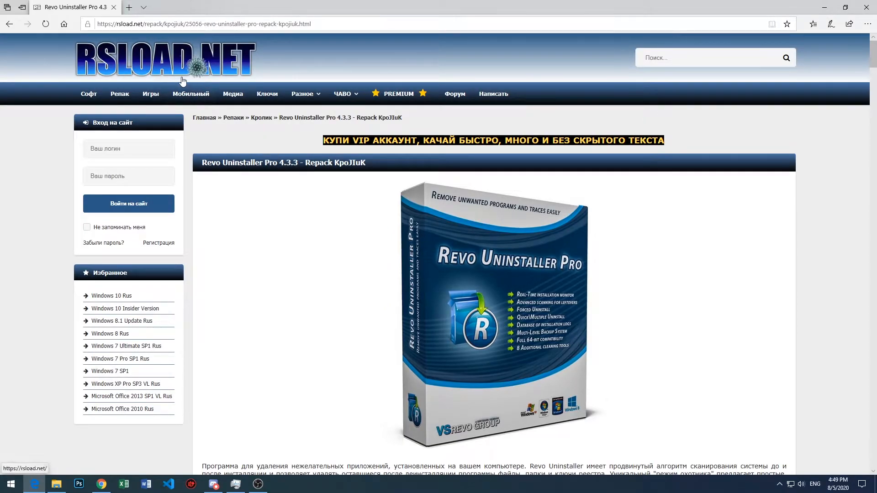
pyautogui.scroll(-13, 524, 220)
pyautogui.scroll(4, 524, 221)
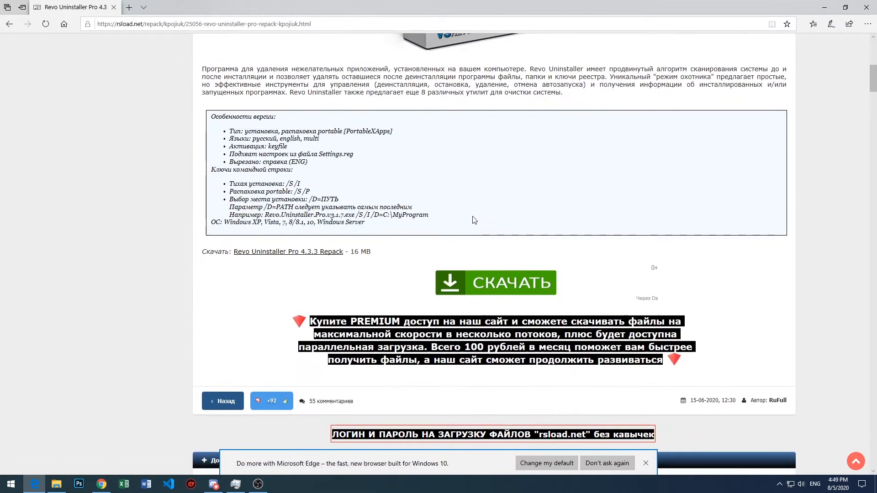
pyautogui.moveTo(368, 252); pyautogui.dragTo(318, 252)
pyautogui.click(355, 252)
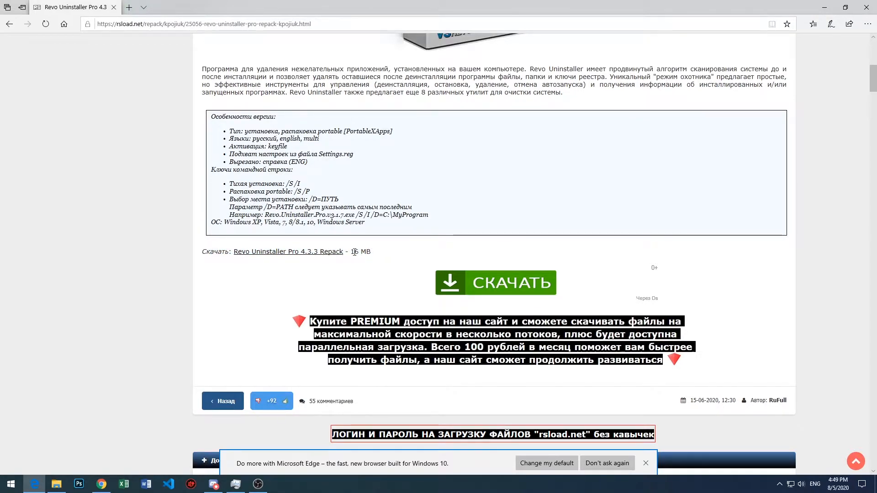
# - Download and save the Revo Uninstaller Pro 4.3.3 Repack zip, authenticating with the site's user name and password
pyautogui.click(317, 255)
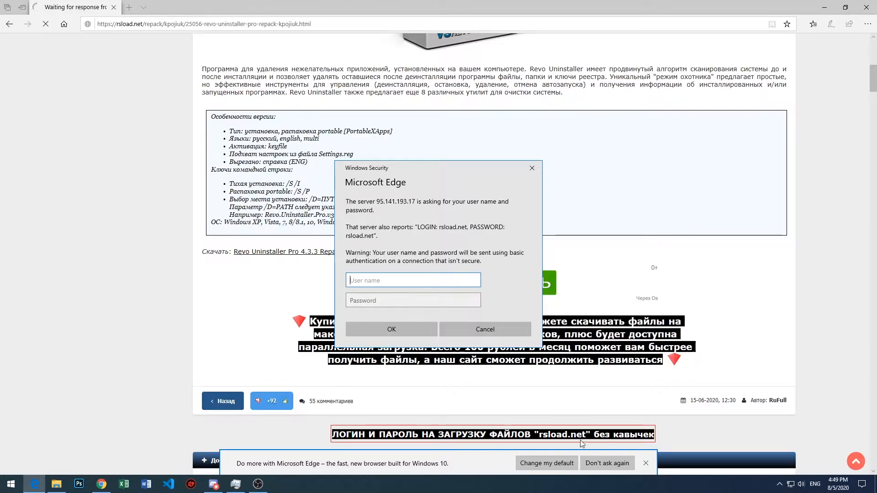
pyautogui.write('rsload.net')
pyautogui.hotkey('ctrl', 'a')
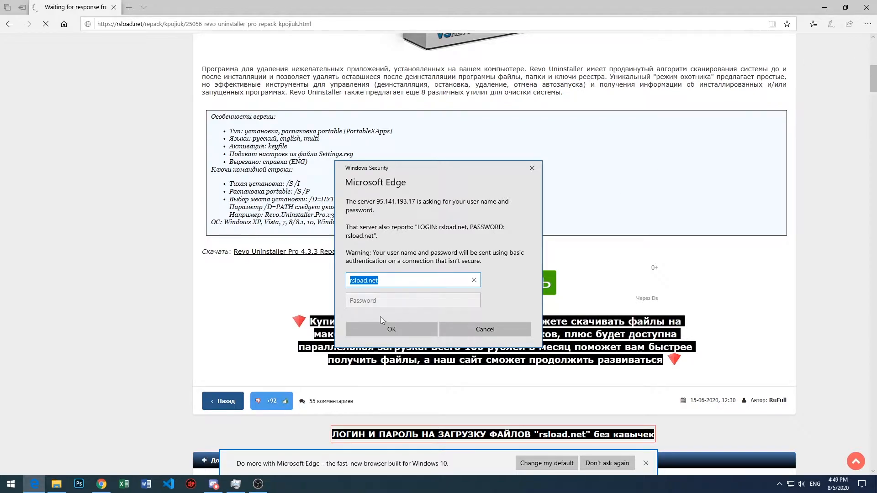
pyautogui.press('Tab')
pyautogui.hotkey('ctrl', 'v')
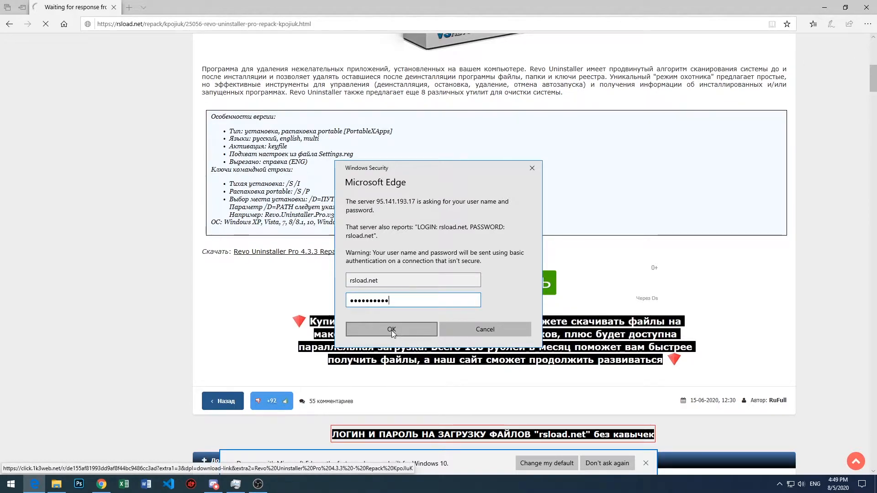
pyautogui.moveTo(398, 302); pyautogui.dragTo(366, 300)
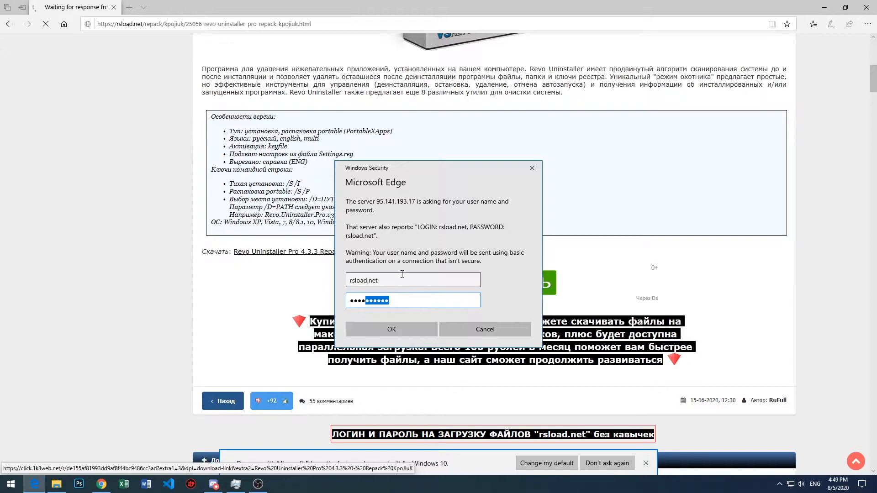
pyautogui.click(404, 330)
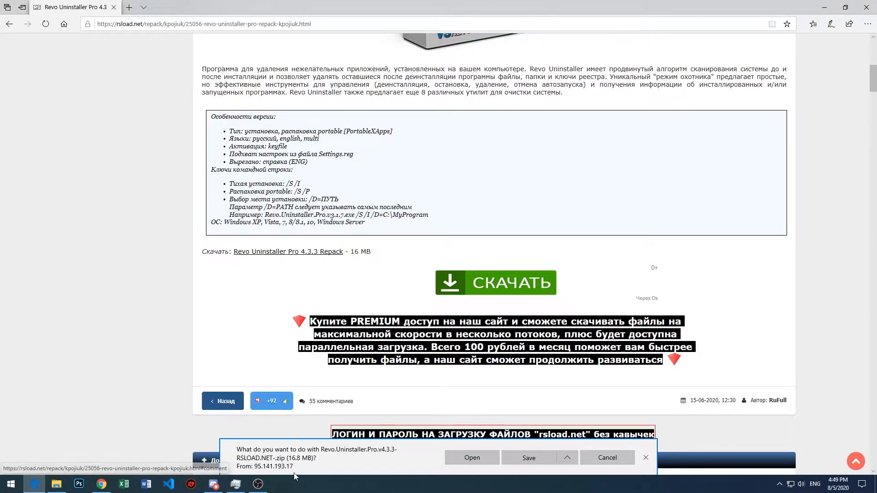
pyautogui.click(518, 457)
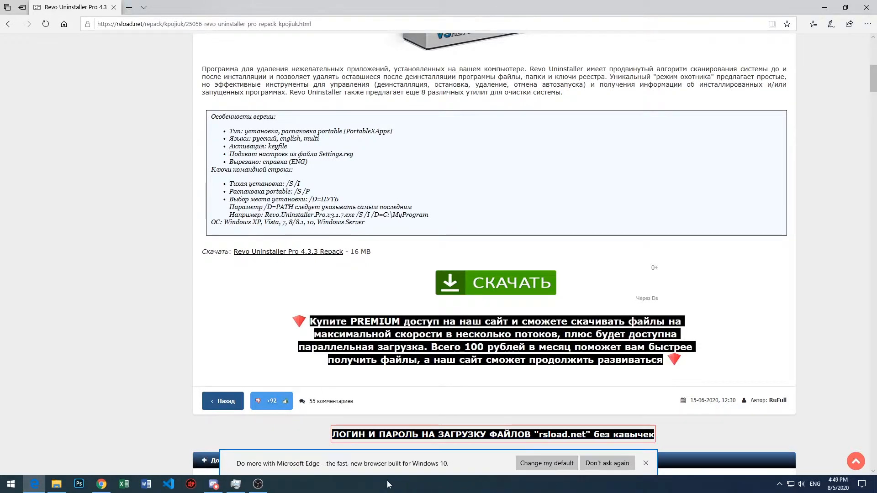
# - Switch to Chrome, download the Revo Uninstaller Pro 4.3.3 Repack zip there and open the downloads list
pyautogui.click(101, 484)
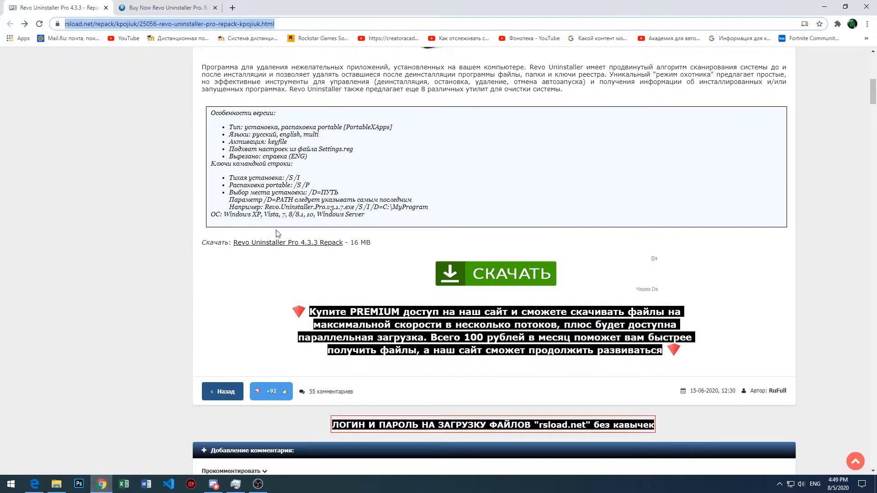
pyautogui.click(273, 245)
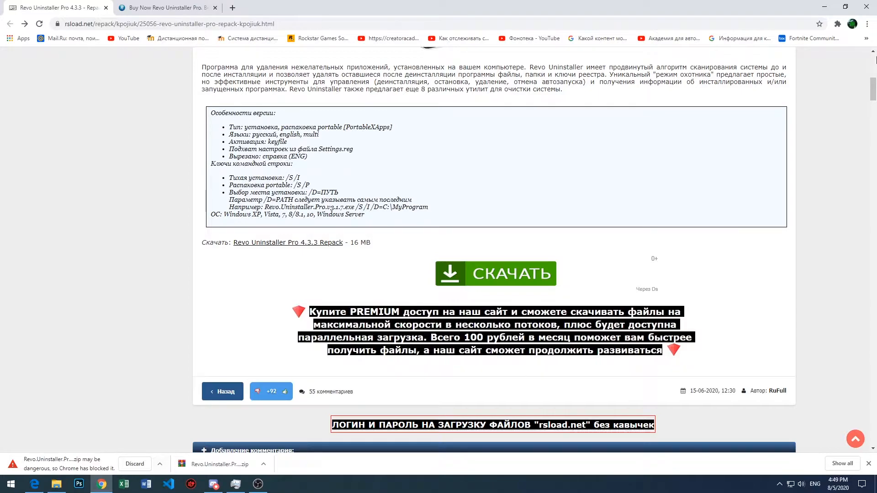
pyautogui.click(866, 24)
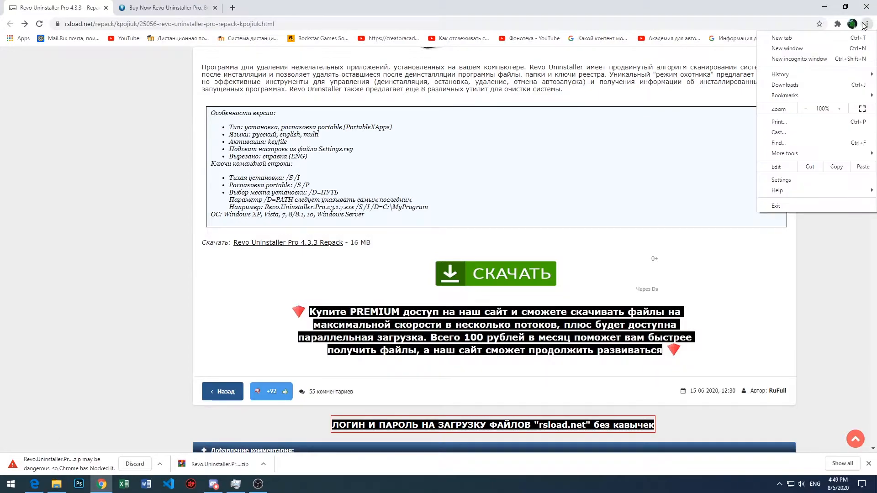
pyautogui.click(807, 88)
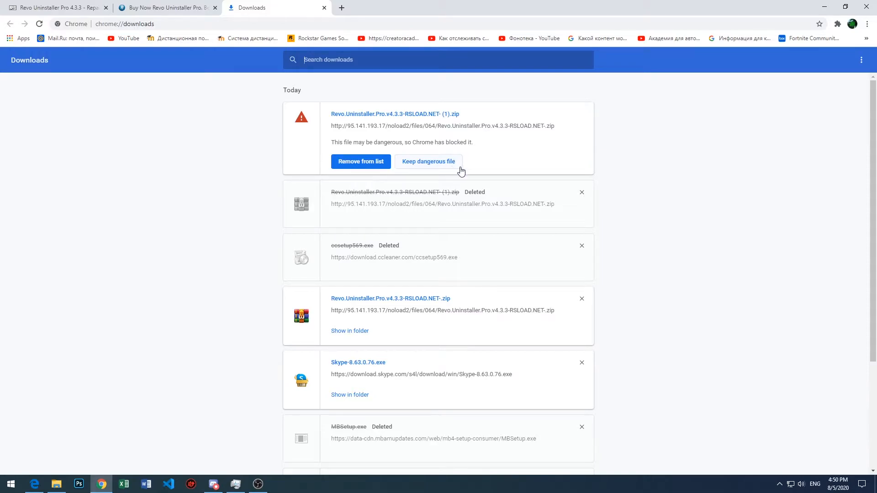
# - Keep the blocked download Revo.Uninstaller.Pro.v4.3.3-RSLOAD.NET- (1).zip despite the dangerous-file block
pyautogui.click(153, 7)
pyautogui.click(260, 7)
pyautogui.click(427, 163)
pyautogui.click(484, 95)
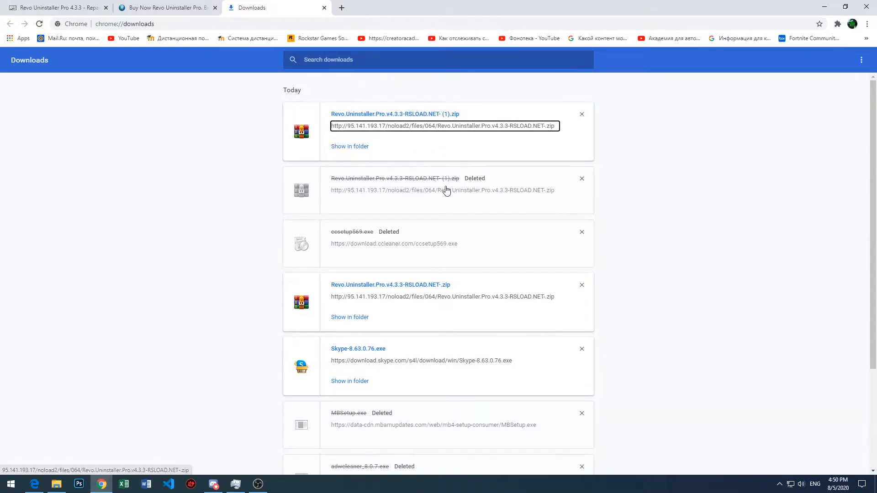
# - Return to the rsload.net repack page, switch to Microsoft Edge and close its window
pyautogui.click(56, 8)
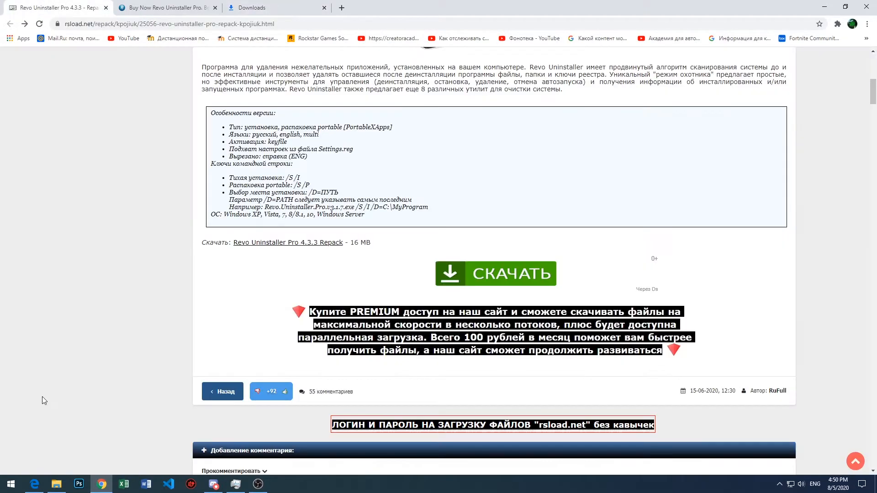
pyautogui.click(34, 484)
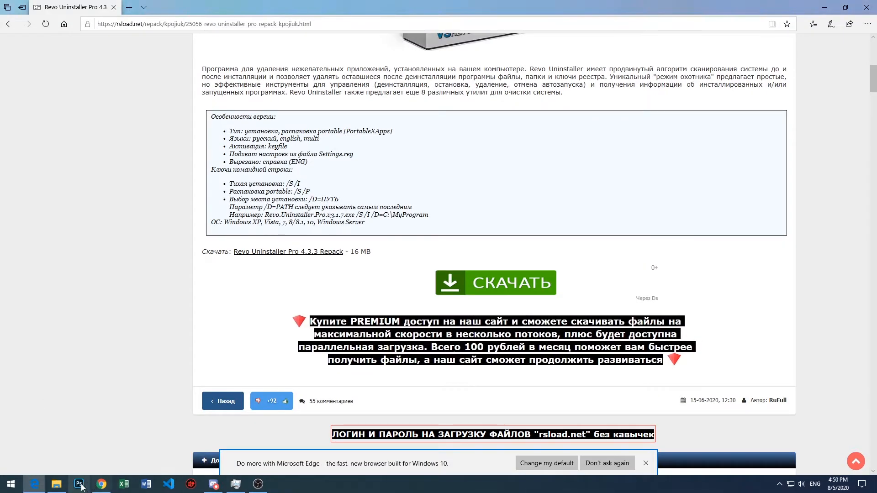
pyautogui.click(859, 5)
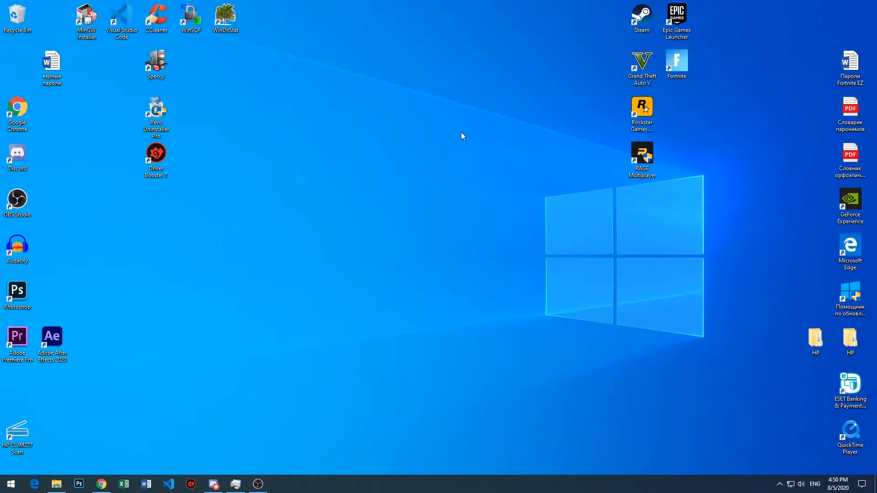
# - Open the Downloads folder in File Explorer and extract Revo.Uninstaller.Pro.v4.3.3-RSLOAD.NET- (1).zip into a folder of the same name
pyautogui.click(56, 484)
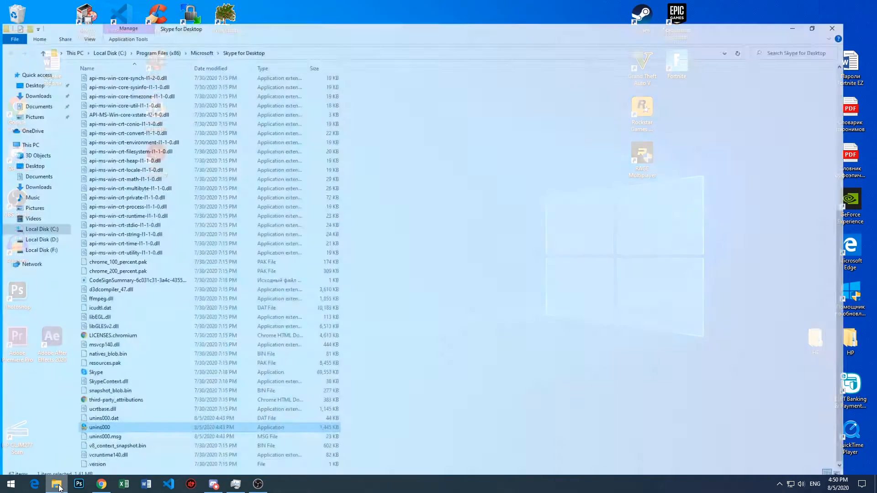
pyautogui.rightClick(57, 484)
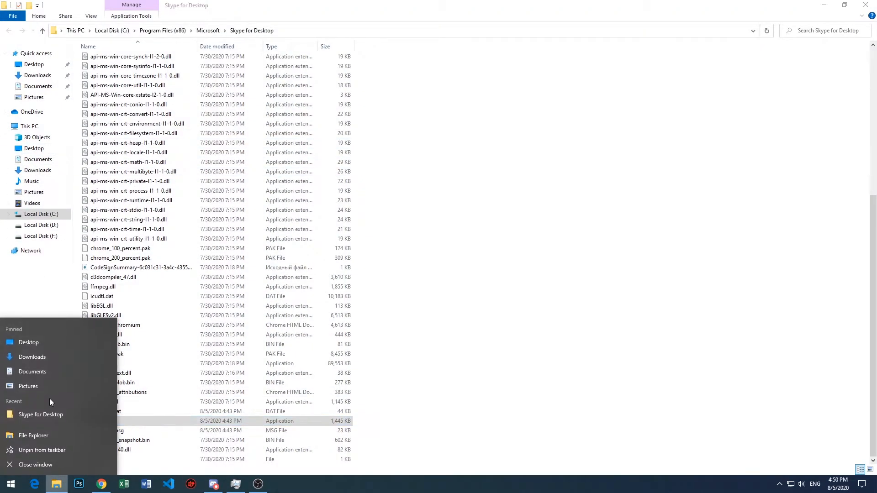
pyautogui.click(37, 355)
pyautogui.click(202, 75)
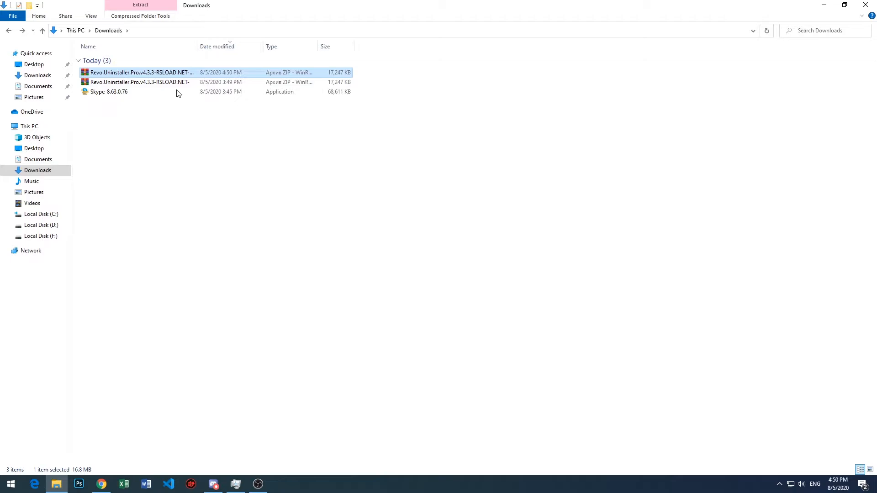
pyautogui.rightClick(212, 73)
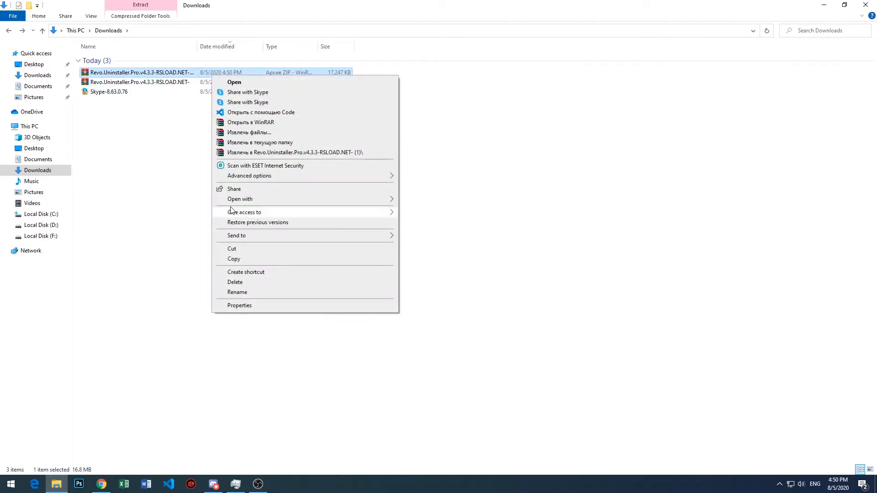
pyautogui.click(252, 160)
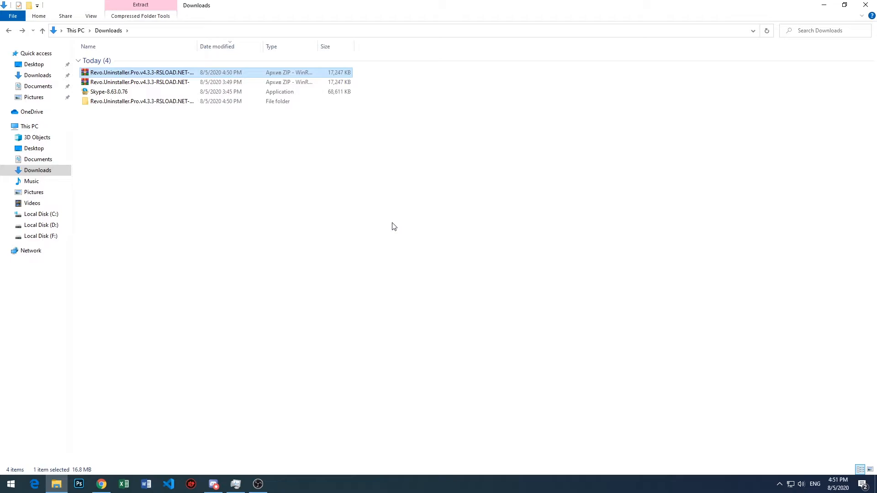
# - Open the extracted folder, launch the Revo.Uninstaller.Pro.v4.3.3 installer and choose English as its language
pyautogui.moveTo(354, 225); pyautogui.dragTo(241, 124)
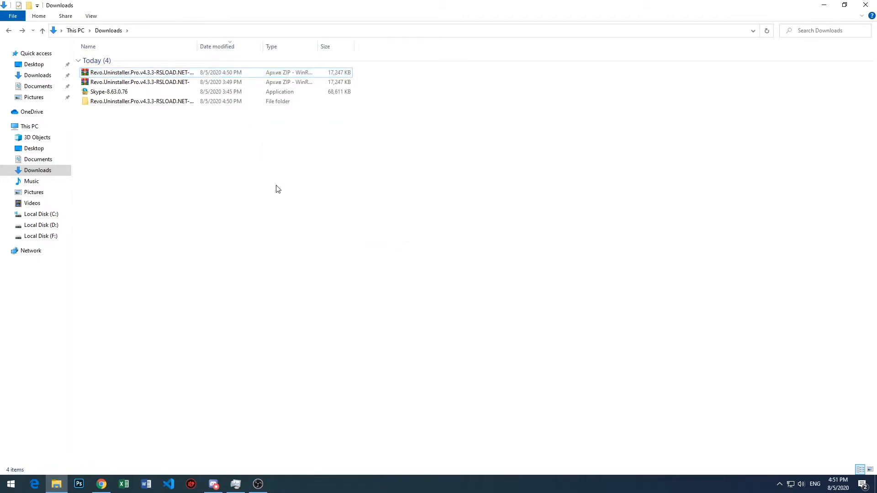
pyautogui.click(211, 105)
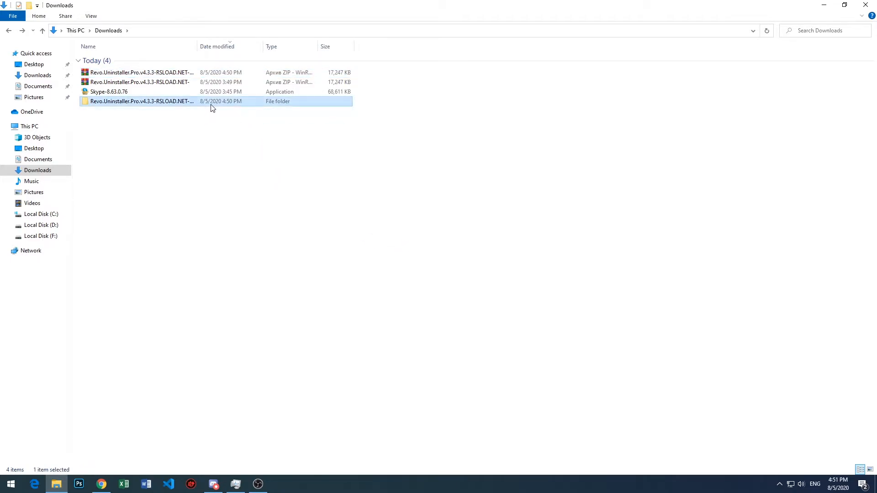
pyautogui.moveTo(181, 119)
pyautogui.mouseDown()
pyautogui.moveTo(139, 73)
pyautogui.moveTo(139, 100)
pyautogui.moveTo(173, 109)
pyautogui.mouseUp()
pyautogui.doubleClick(173, 104)
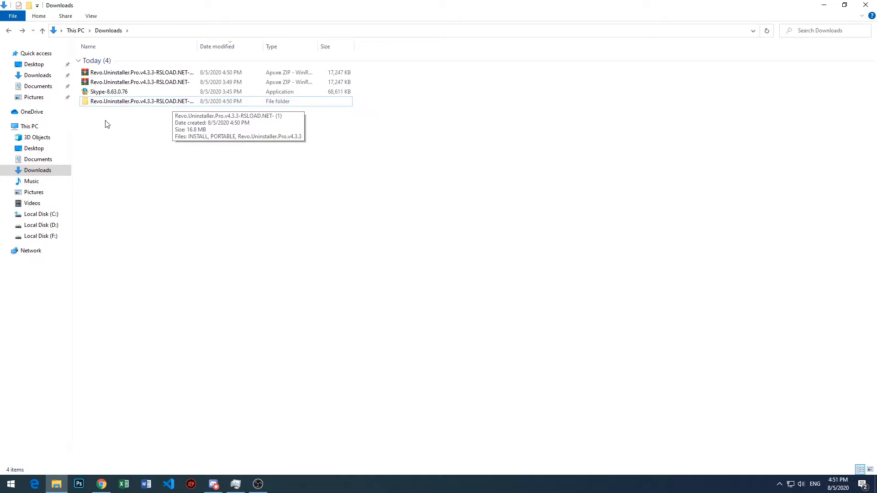
pyautogui.doubleClick(126, 104)
pyautogui.doubleClick(135, 82)
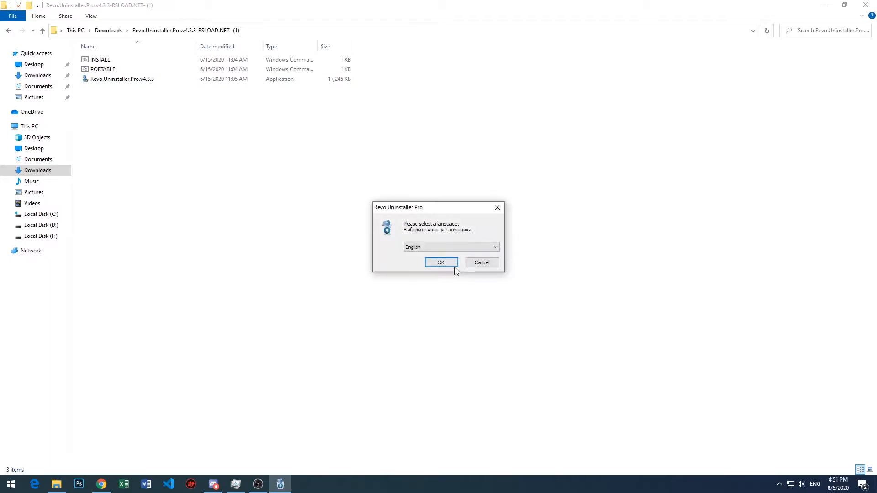
pyautogui.click(441, 262)
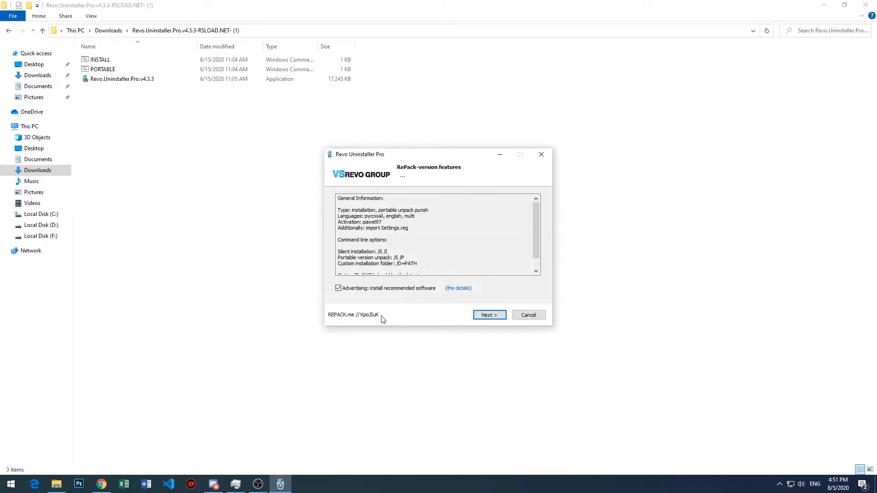
# - Proceed past the repack features and choose the Installation version rather than the Portable version
pyautogui.click(486, 316)
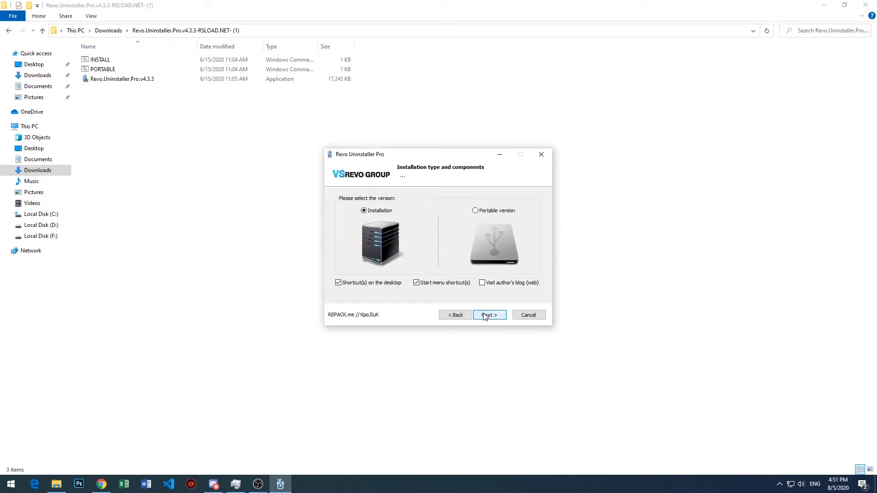
pyautogui.click(477, 211)
pyautogui.click(372, 212)
pyautogui.click(488, 316)
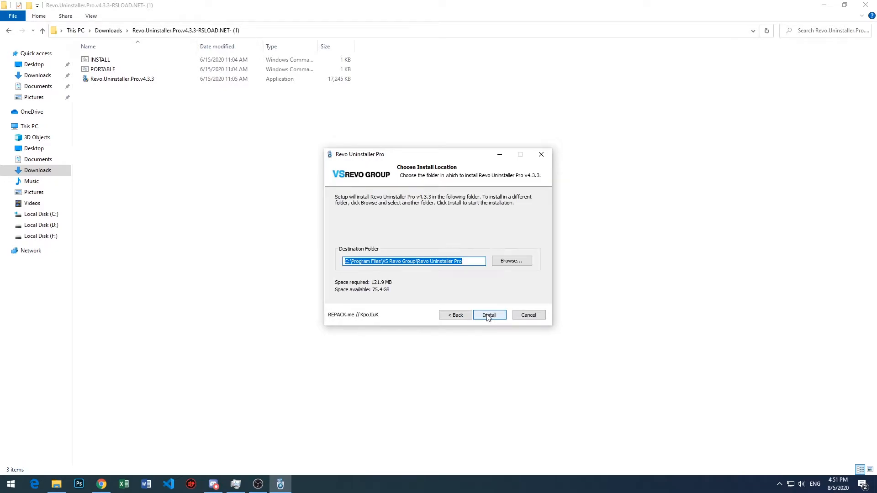
# - Set the destination folder to C:\Program Files\Revo Uninstaller Pro and quit the setup without installing
pyautogui.moveTo(473, 263); pyautogui.dragTo(382, 263)
pyautogui.click(512, 261)
pyautogui.click(402, 271)
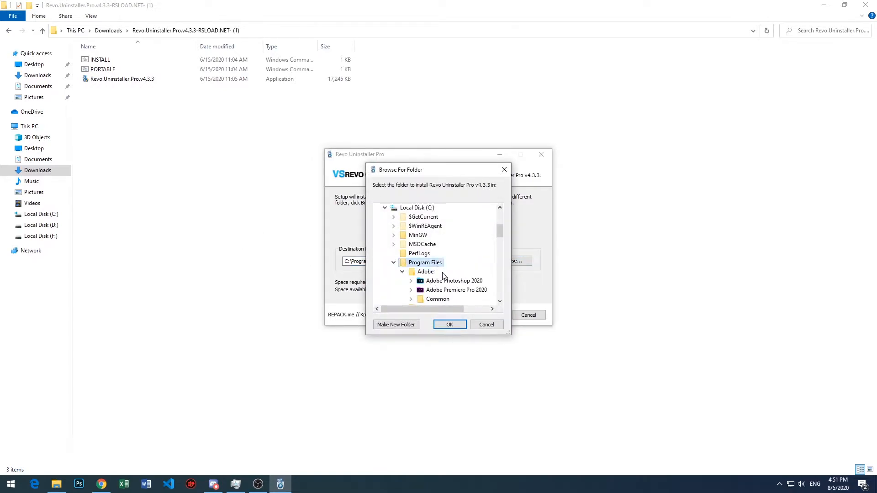
pyautogui.click(450, 324)
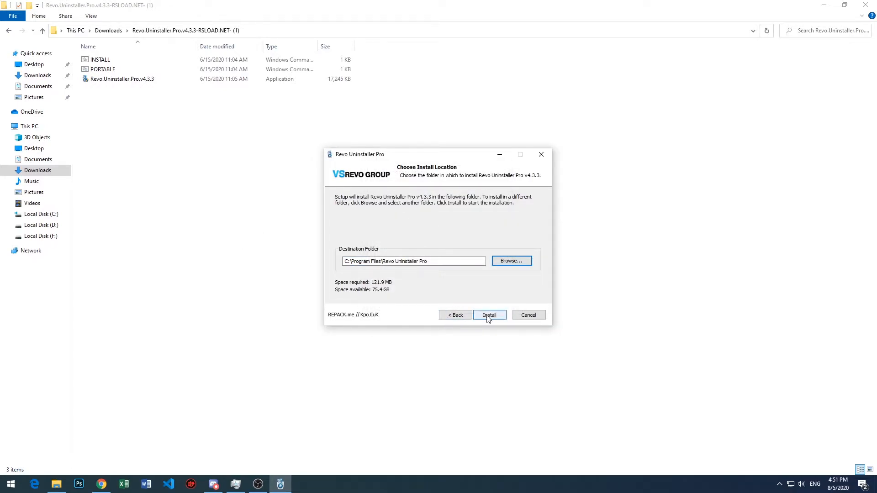
pyautogui.click(528, 319)
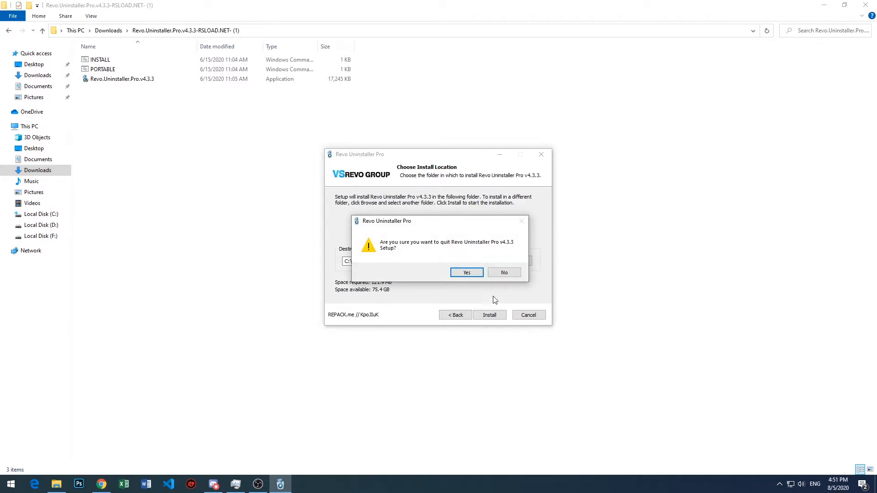
pyautogui.click(467, 273)
# - Launch Revo Uninstaller Pro from the desktop, look through all installed programs and sort them by install date, newest first
pyautogui.press('super+d')
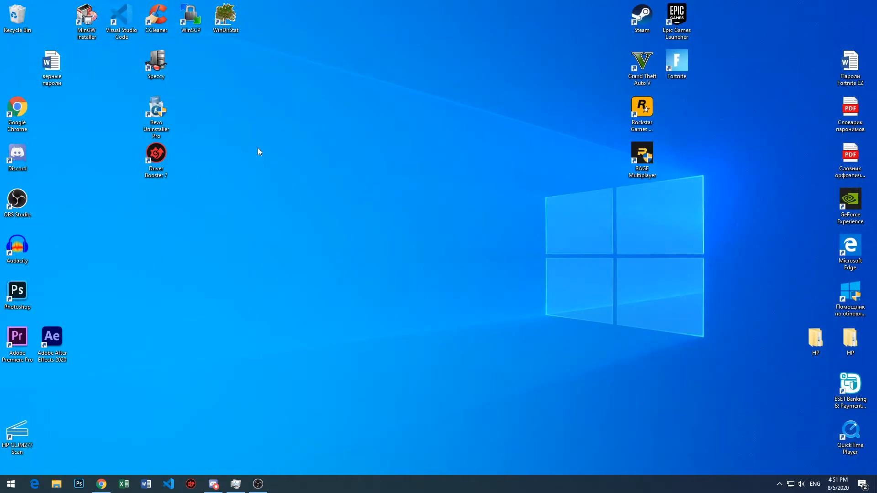
pyautogui.doubleClick(157, 114)
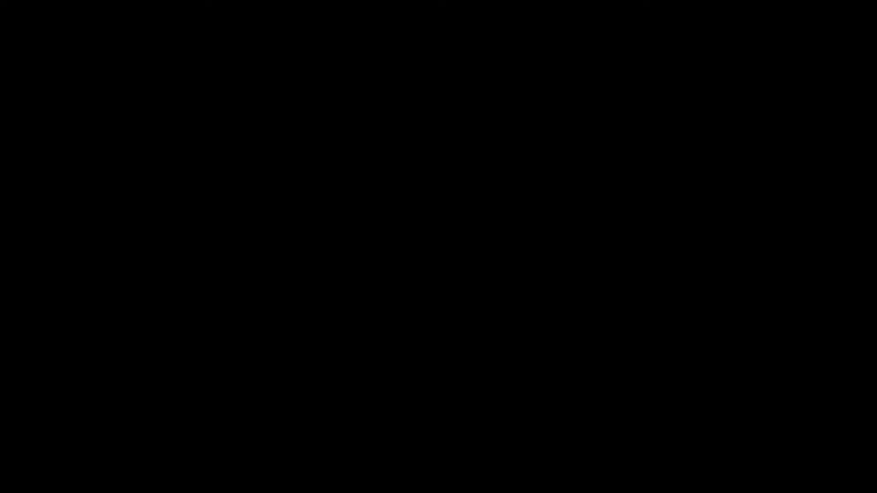
pyautogui.scroll(-10, 371, 228)
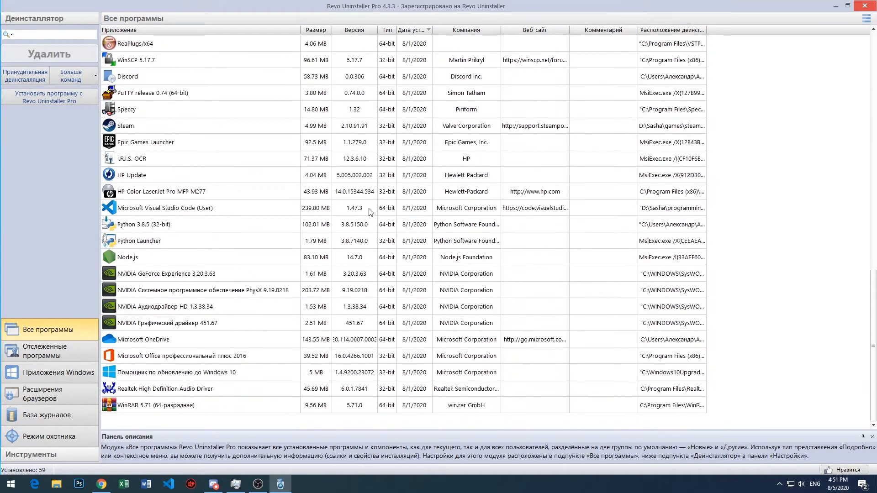
pyautogui.scroll(5, 369, 199)
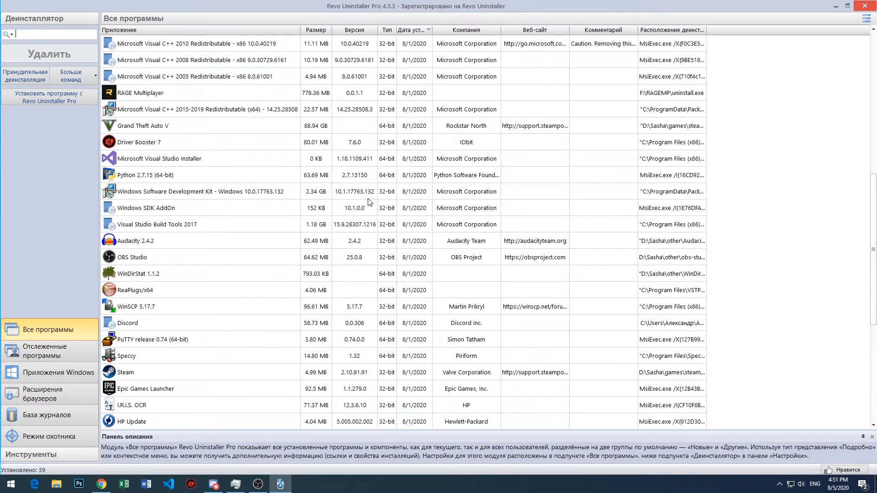
pyautogui.scroll(8, 353, 236)
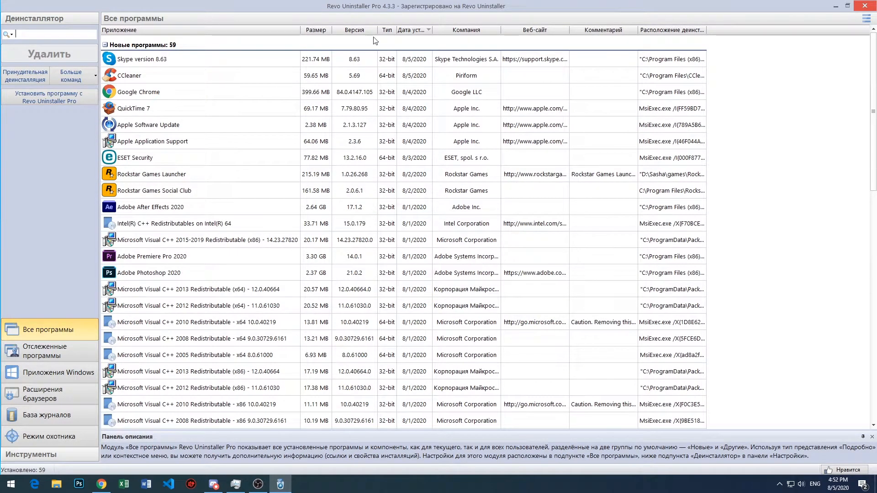
pyautogui.scroll(-8, 413, 32)
pyautogui.scroll(8, 414, 33)
pyautogui.click(412, 30)
pyautogui.click(411, 30)
pyautogui.click(208, 296)
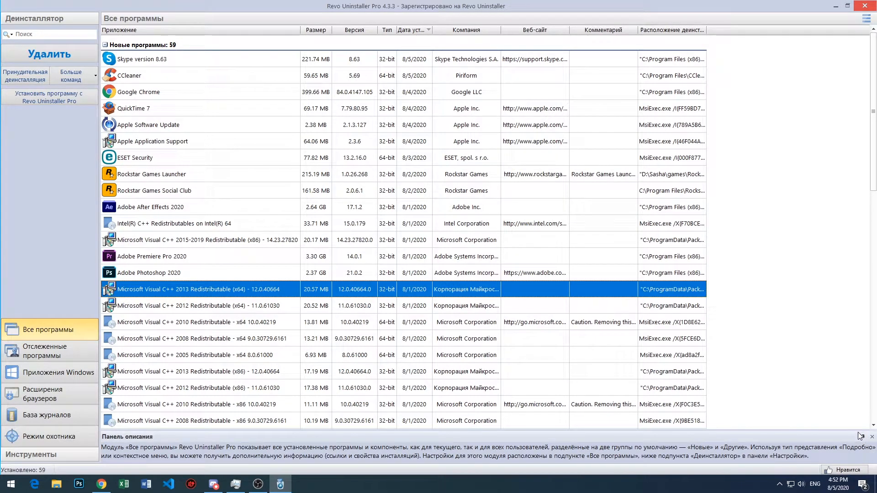
pyautogui.click(779, 341)
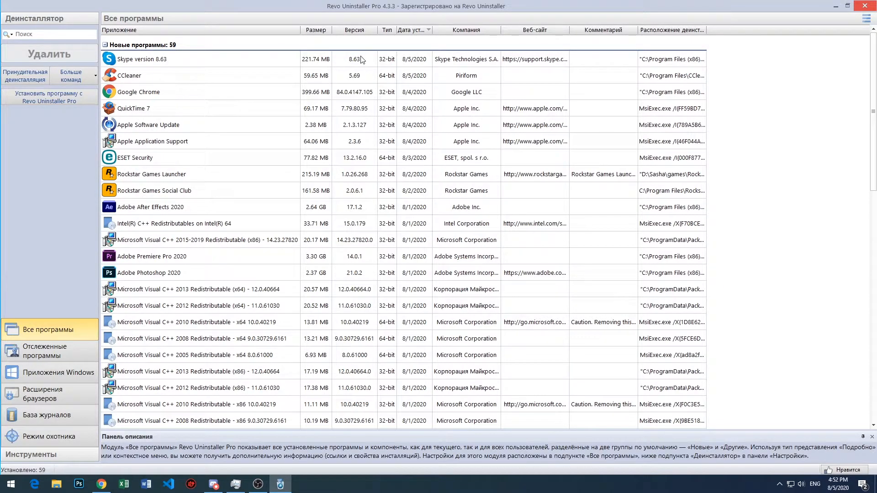
# - Start uninstalling Skype version 8.63 with a system restore point and a full registry backup enabled
pyautogui.click(273, 64)
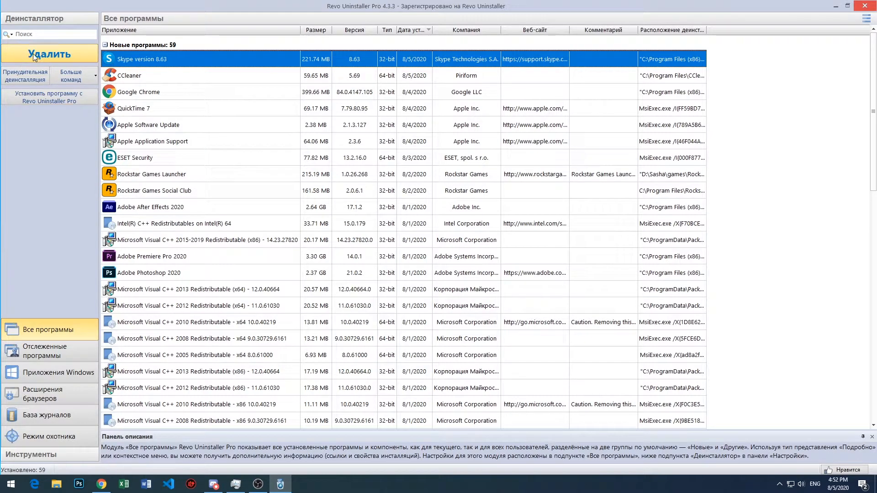
pyautogui.rightClick(151, 54)
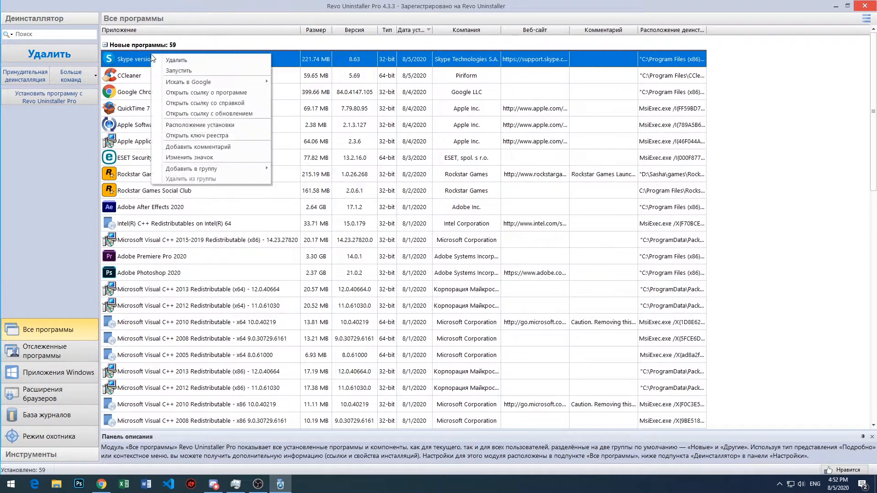
pyautogui.click(184, 59)
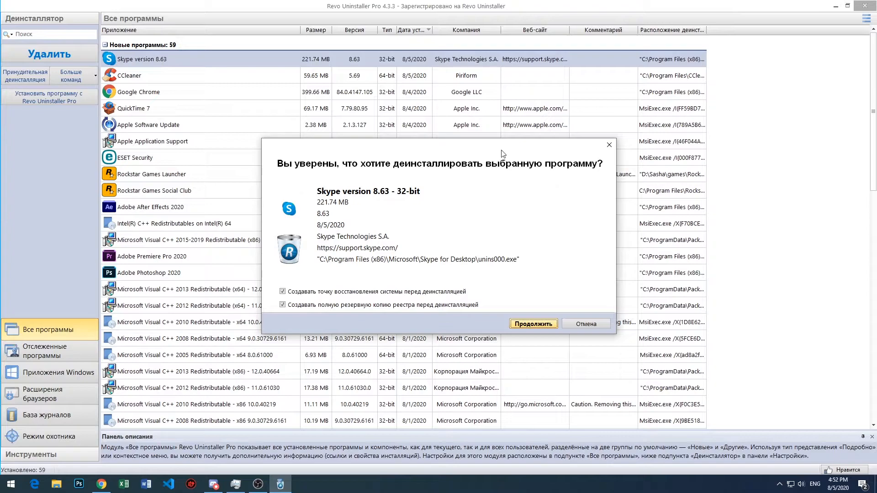
pyautogui.click(305, 294)
pyautogui.click(320, 293)
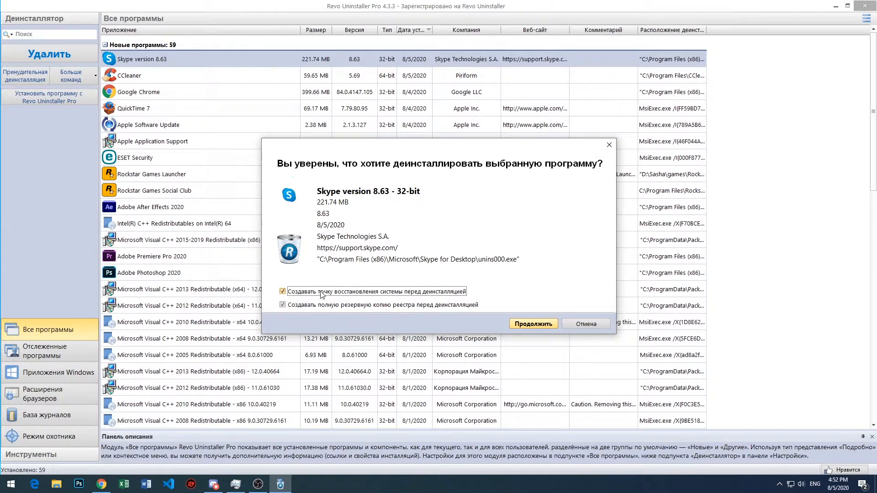
pyautogui.click(535, 324)
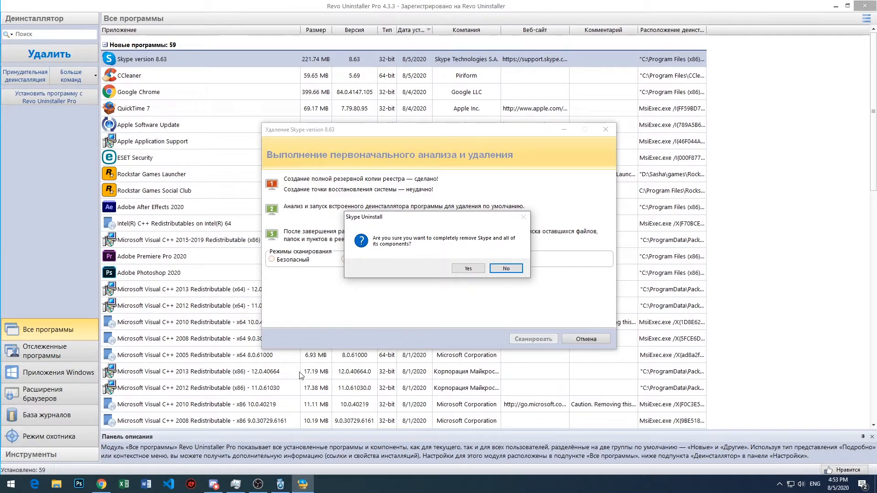
# - Confirm the complete removal of Skype in its own uninstaller and scan for leftovers in Advanced (Продвинутый) mode
pyautogui.click(470, 269)
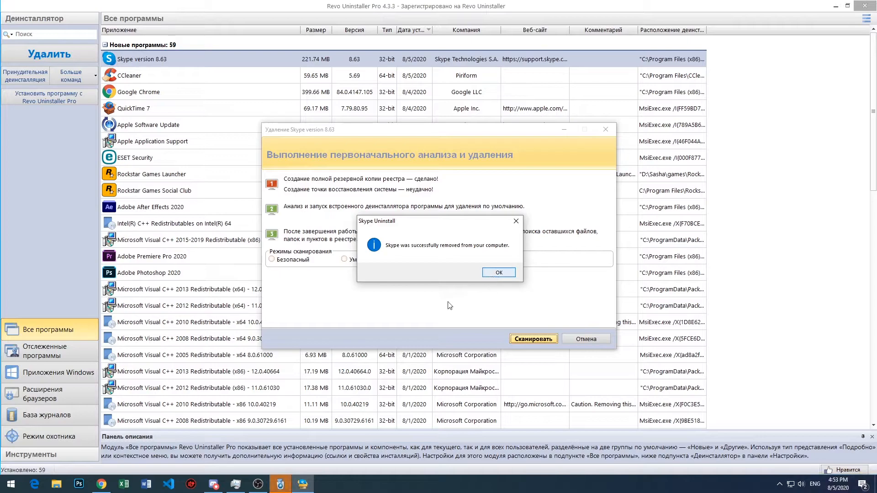
pyautogui.click(500, 273)
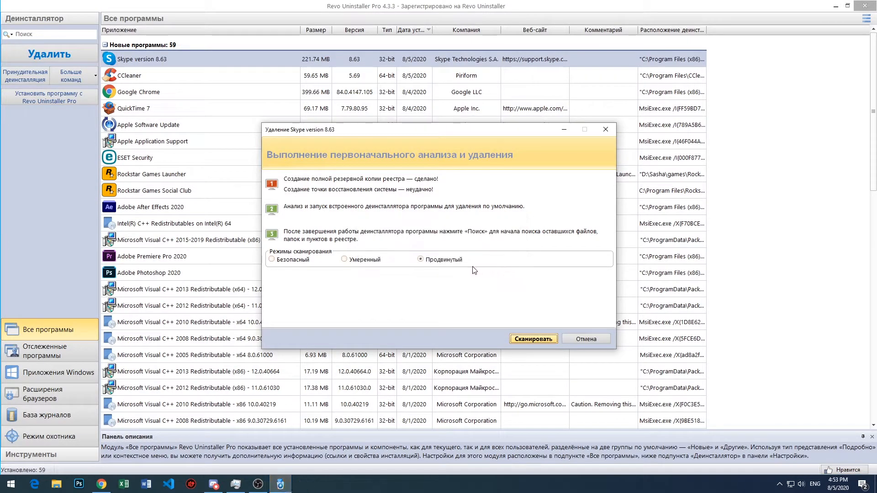
pyautogui.click(445, 263)
pyautogui.click(539, 340)
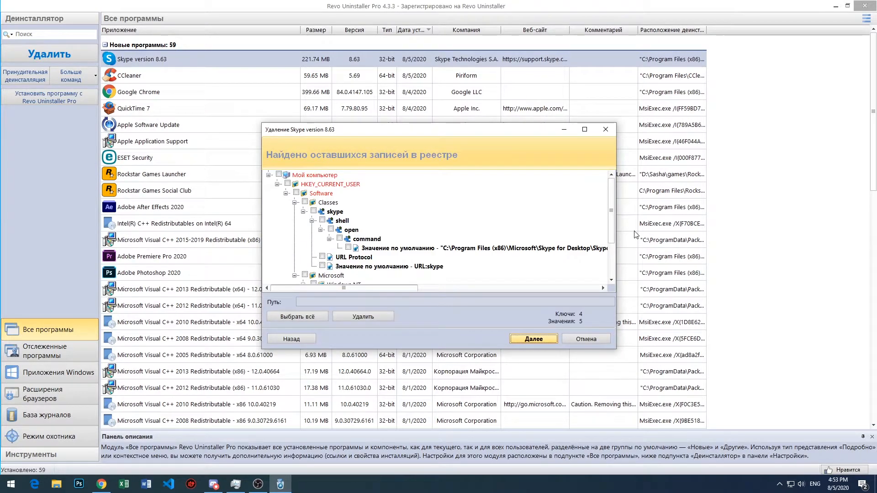
pyautogui.moveTo(614, 213); pyautogui.dragTo(621, 291)
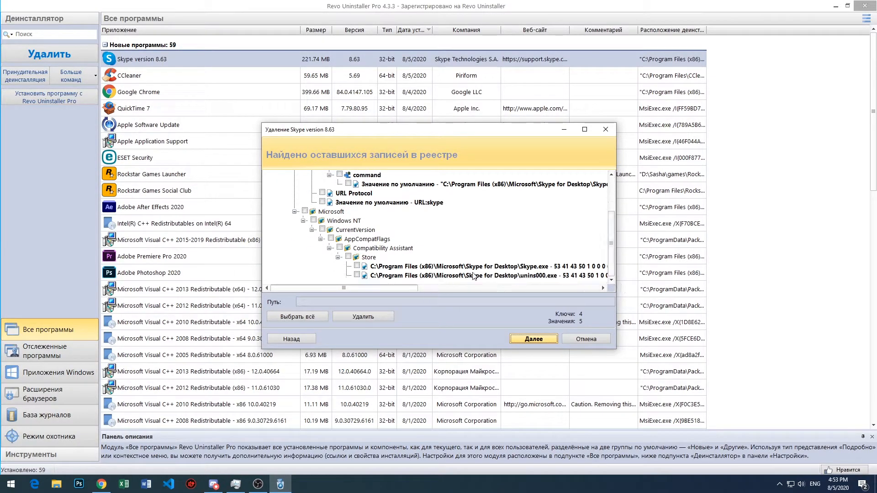
# - Select all of Skype's leftover registry entries, review the checked tree and delete them with confirmation
pyautogui.click(297, 317)
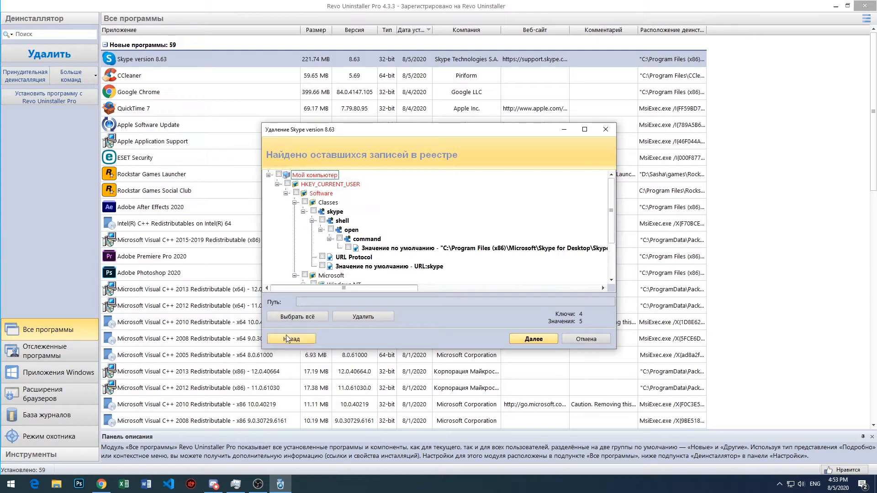
pyautogui.scroll(-2, 611, 215)
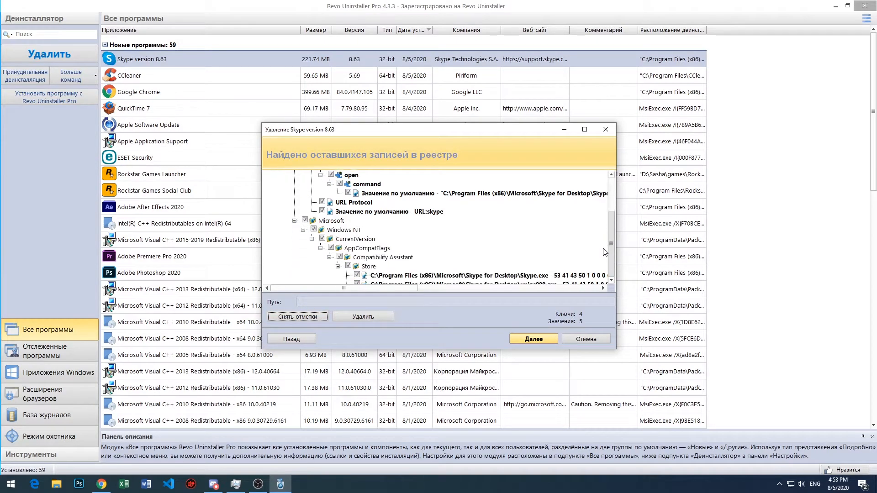
pyautogui.moveTo(610, 240)
pyautogui.mouseDown()
pyautogui.moveTo(613, 203)
pyautogui.moveTo(612, 243)
pyautogui.mouseUp()
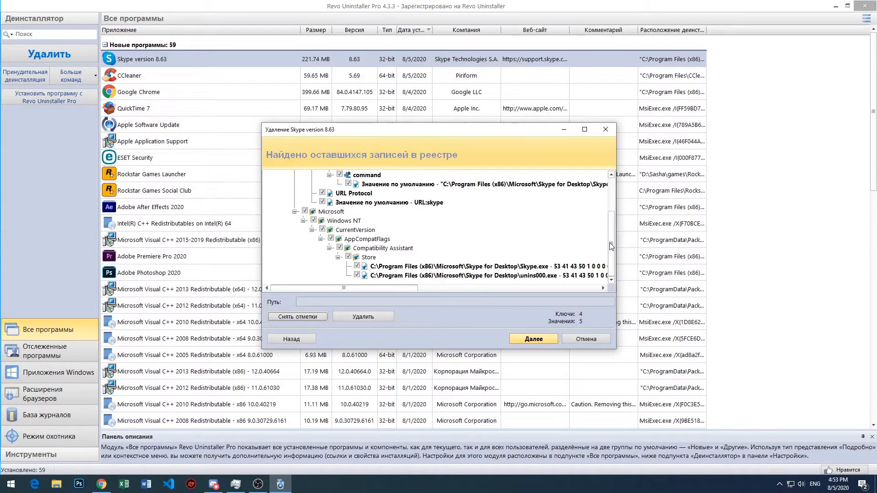
pyautogui.moveTo(611, 247); pyautogui.dragTo(613, 198)
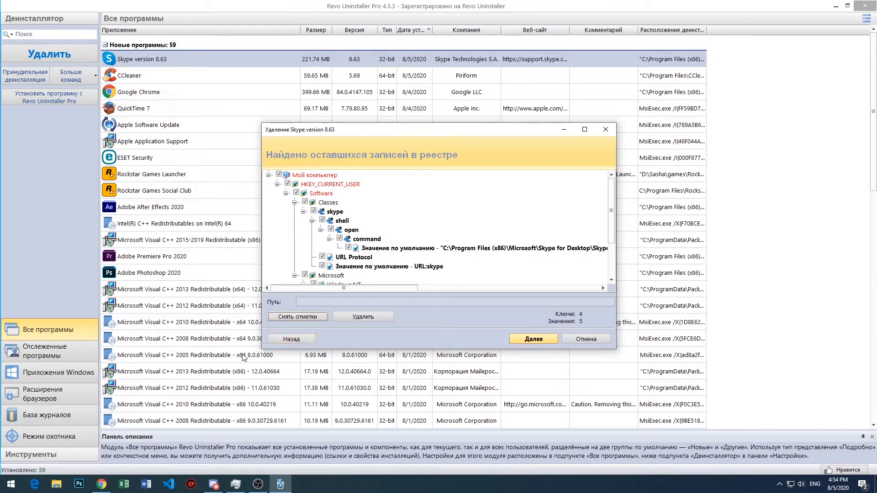
pyautogui.click(358, 320)
pyautogui.click(462, 261)
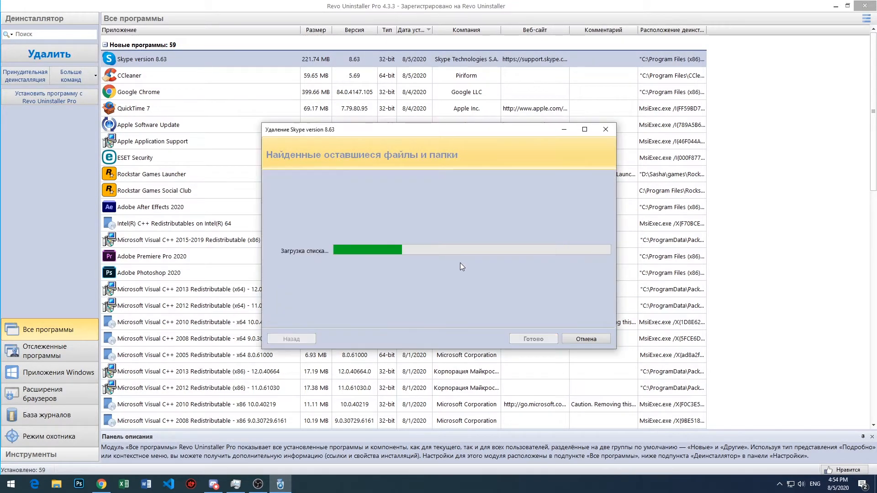
# - Select all of Skype's leftover files and folders, delete them with confirmation and close Revo Uninstaller Pro
pyautogui.scroll(-10, 445, 256)
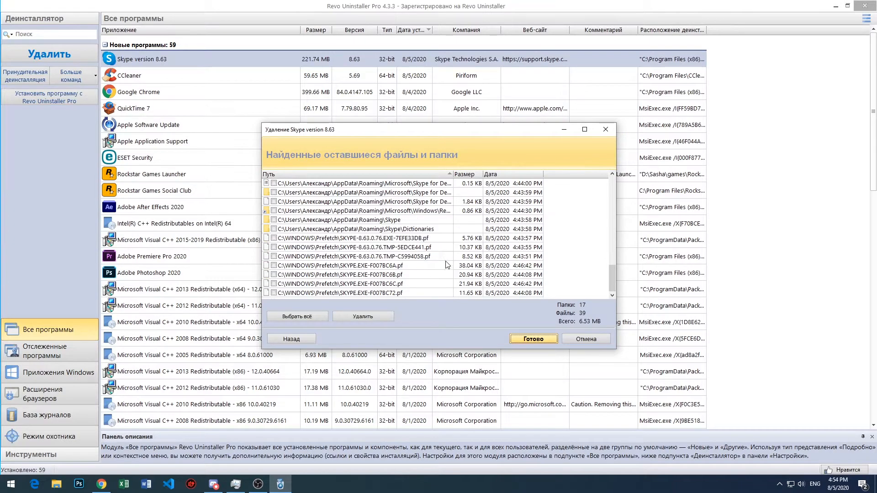
pyautogui.scroll(10, 447, 261)
pyautogui.click(303, 318)
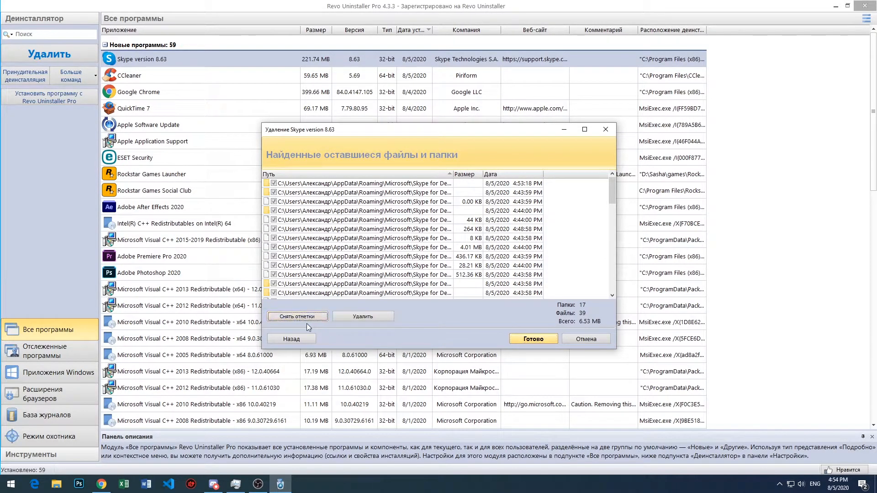
pyautogui.scroll(-10, 347, 279)
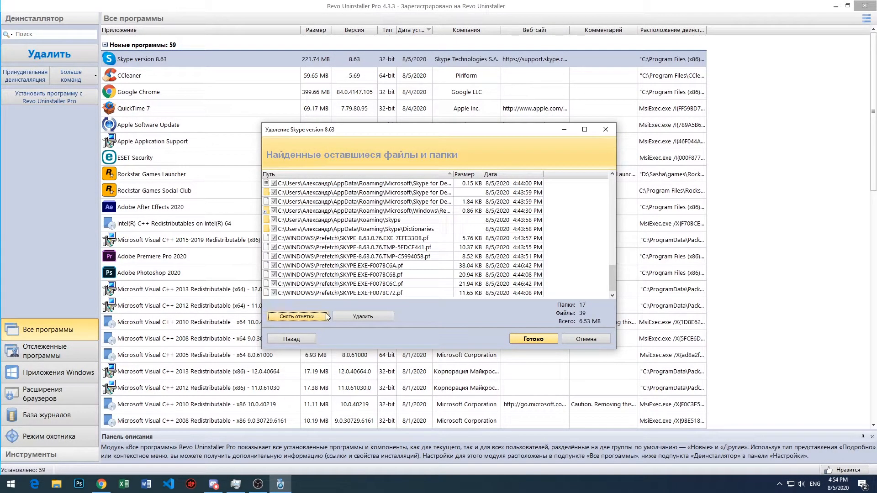
pyautogui.click(350, 318)
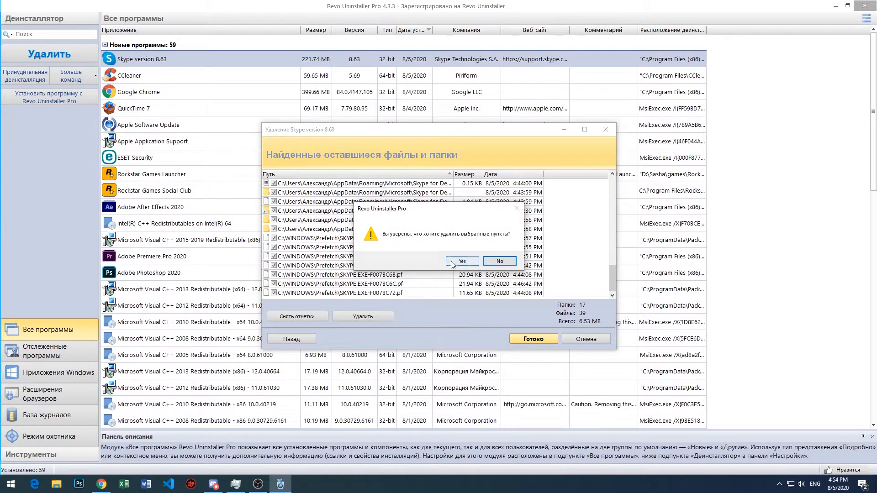
pyautogui.click(453, 264)
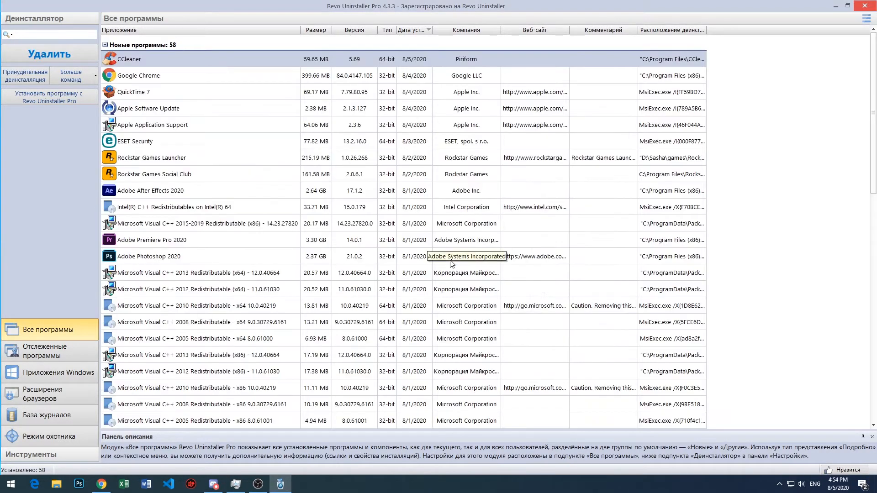
pyautogui.click(749, 176)
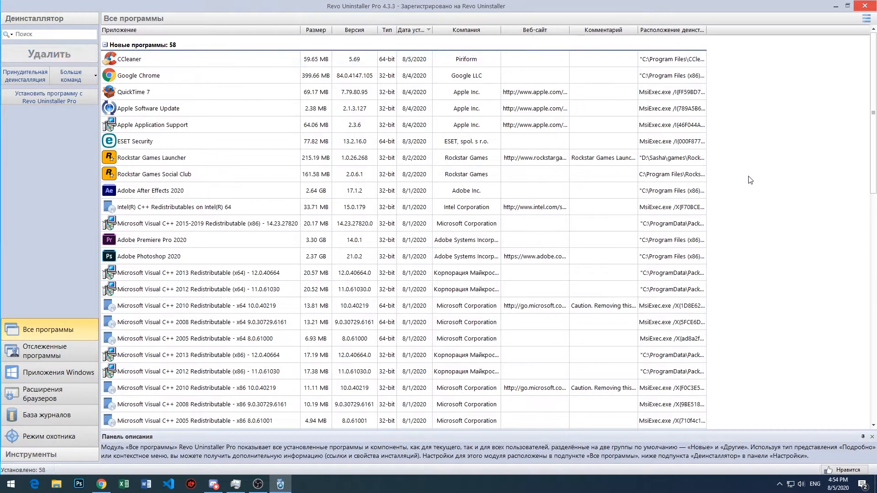
pyautogui.click(864, 5)
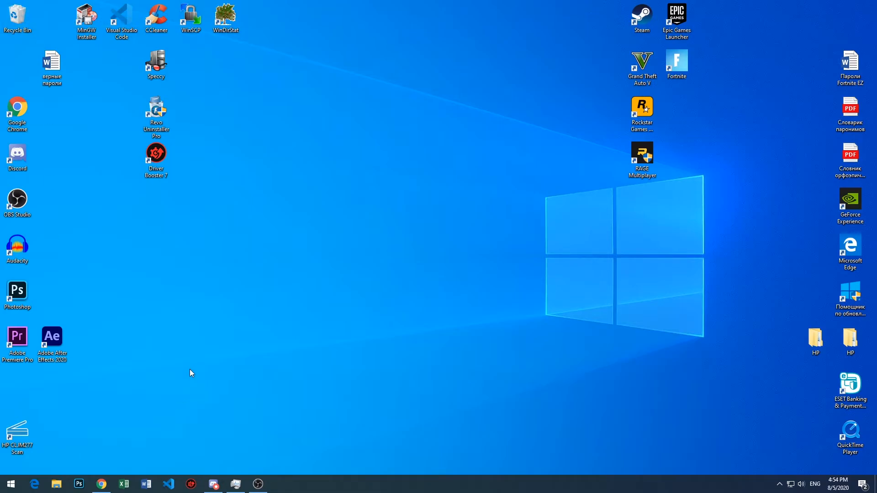
# - In File Explorer, open the AppData\Local folder inside the user's profile folder on drive C
pyautogui.click(57, 484)
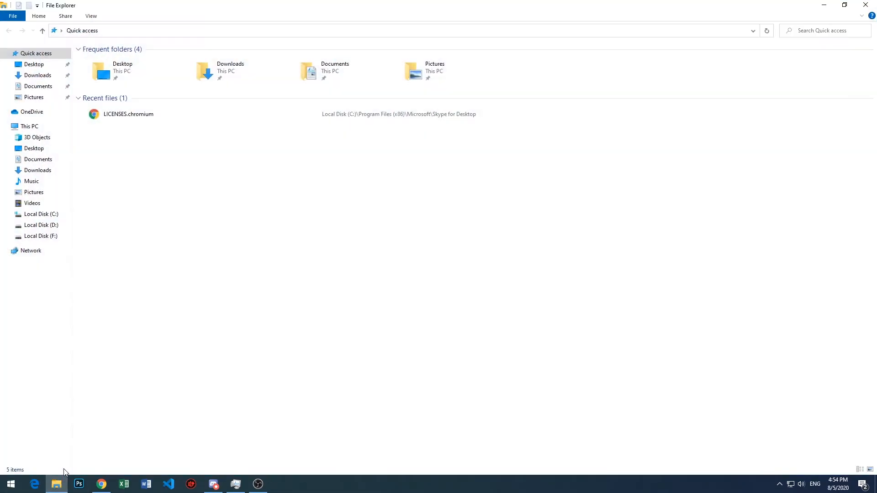
pyautogui.click(34, 203)
pyautogui.click(41, 214)
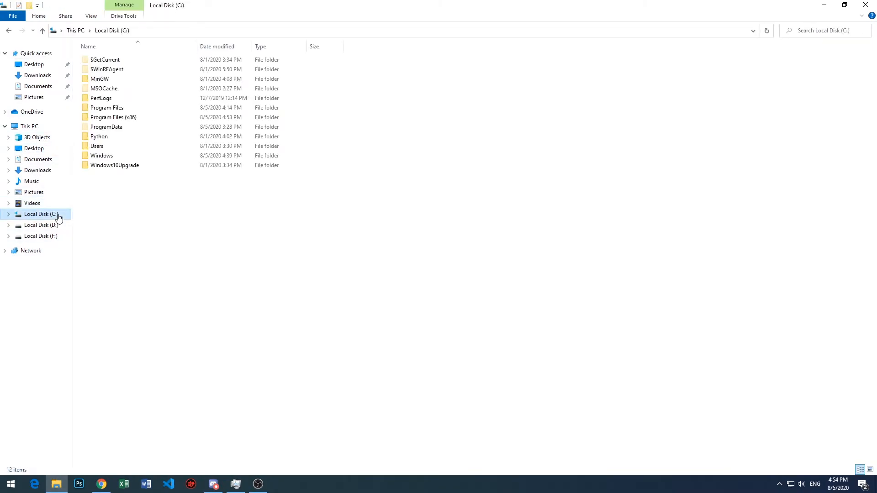
pyautogui.doubleClick(99, 155)
pyautogui.doubleClick(115, 80)
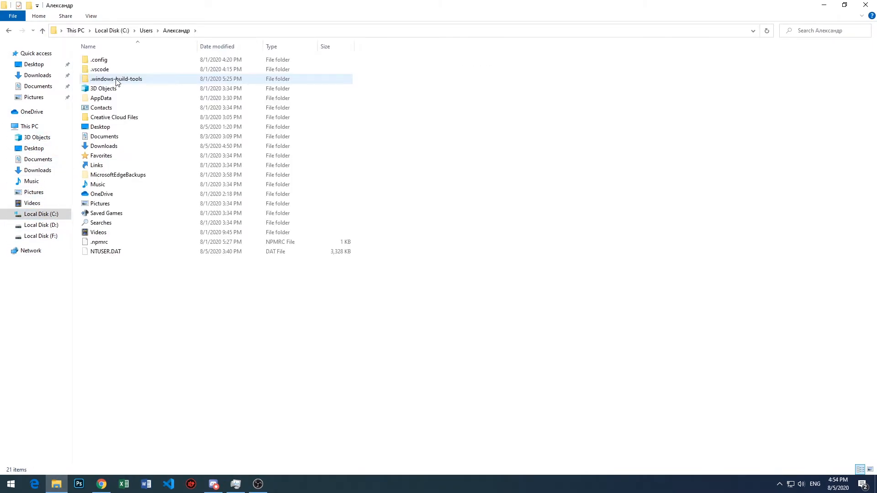
pyautogui.doubleClick(110, 99)
pyautogui.doubleClick(96, 59)
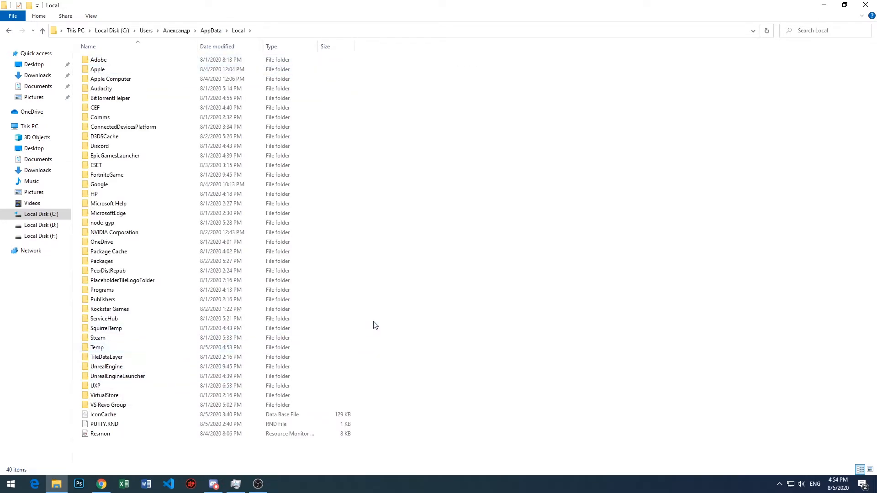
# - Open %appdata% through the Run dialog and go from Roaming to the Local folder in AppData
pyautogui.press('super+r')
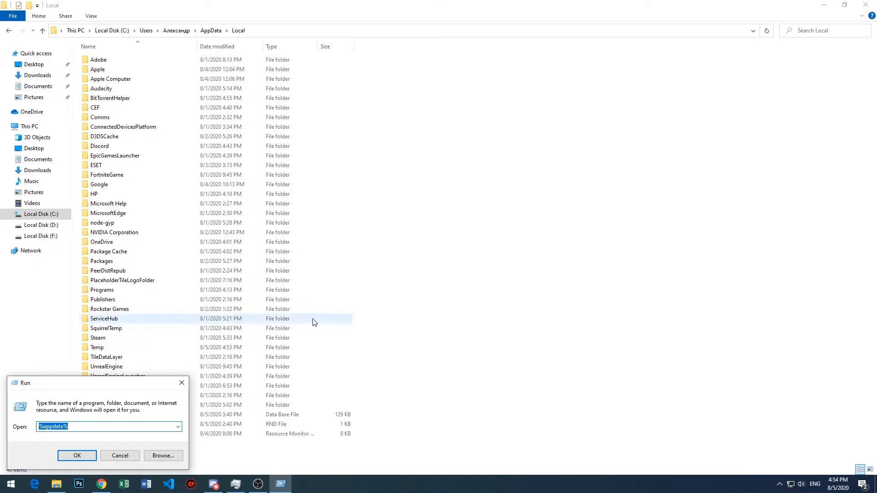
pyautogui.moveTo(117, 426); pyautogui.dragTo(47, 428)
pyautogui.click(48, 427)
pyautogui.click(75, 455)
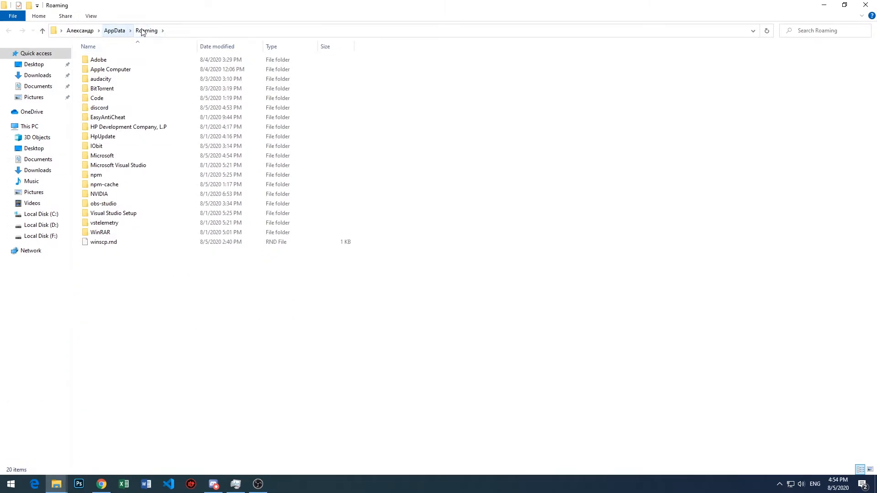
pyautogui.click(119, 33)
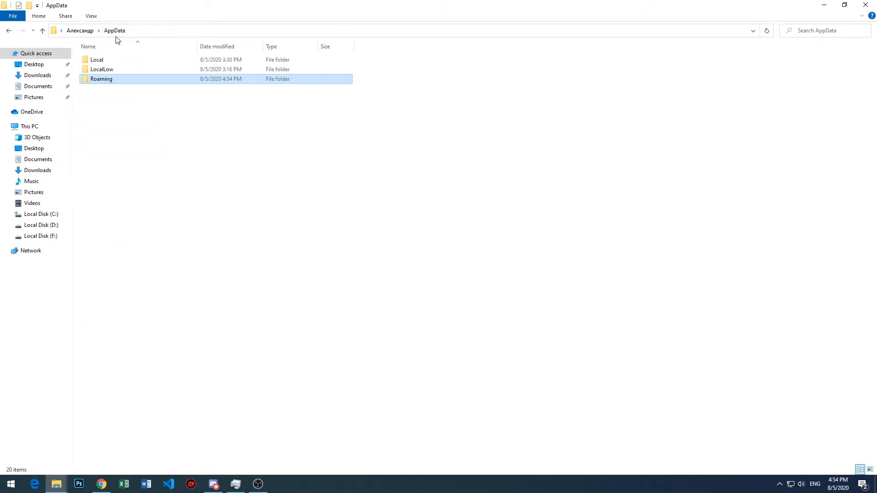
pyautogui.click(107, 59)
pyautogui.doubleClick(105, 61)
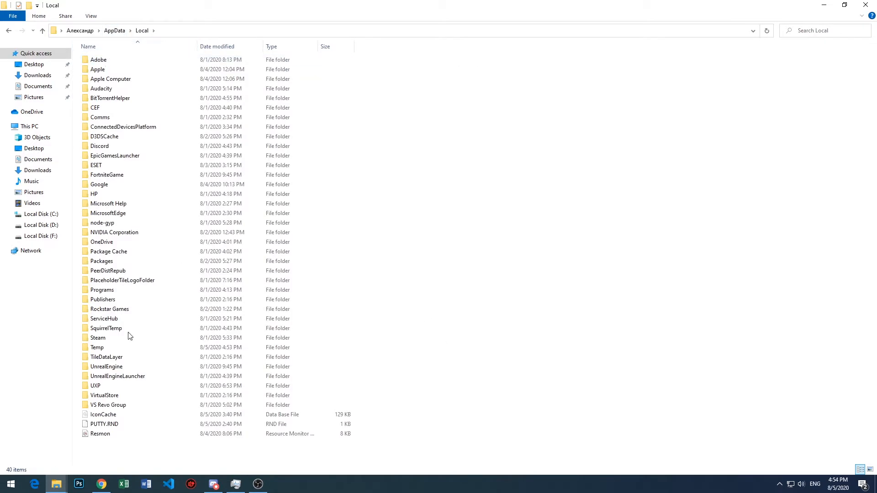
# - Place the two Local folder windows side by side to compare them, and maximize the one browsed from drive C
pyautogui.moveTo(294, 2); pyautogui.dragTo(875, 137)
pyautogui.click(254, 75)
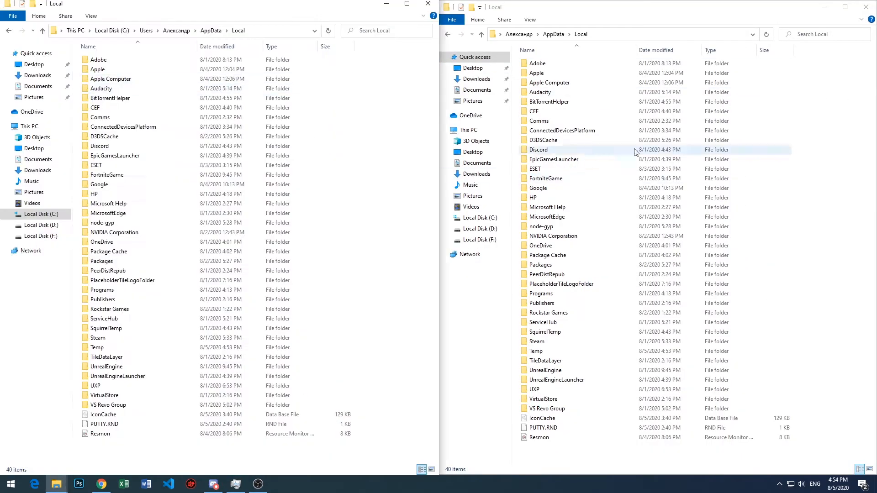
pyautogui.click(630, 13)
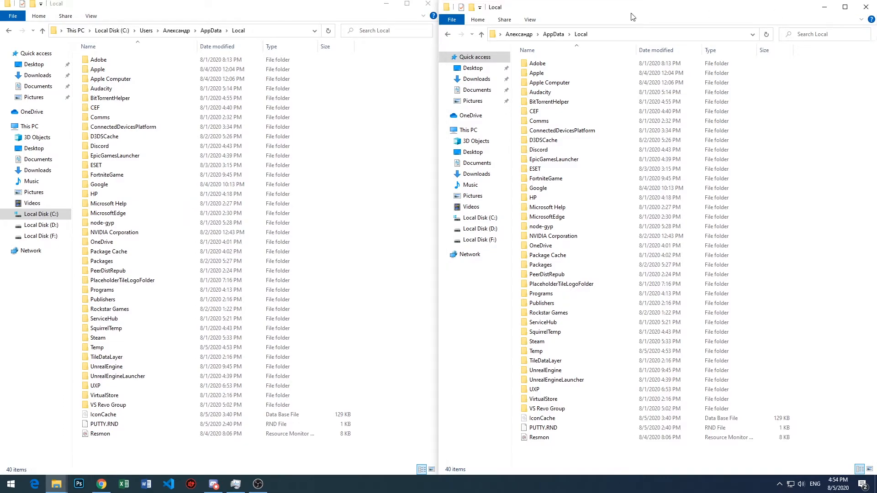
pyautogui.click(406, 4)
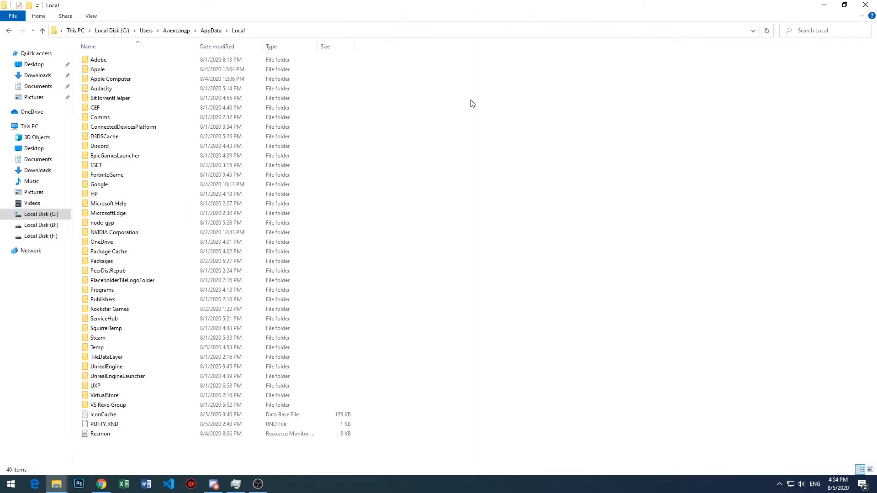
# - Delete the Skype version 8.63 backup folder from VS Revo Group\Revo Uninstaller Pro\BackUpsData
pyautogui.doubleClick(113, 409)
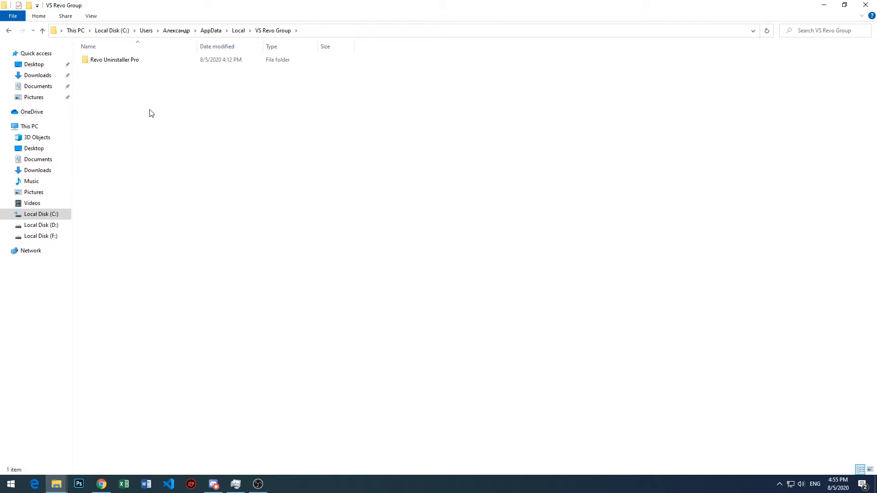
pyautogui.doubleClick(161, 64)
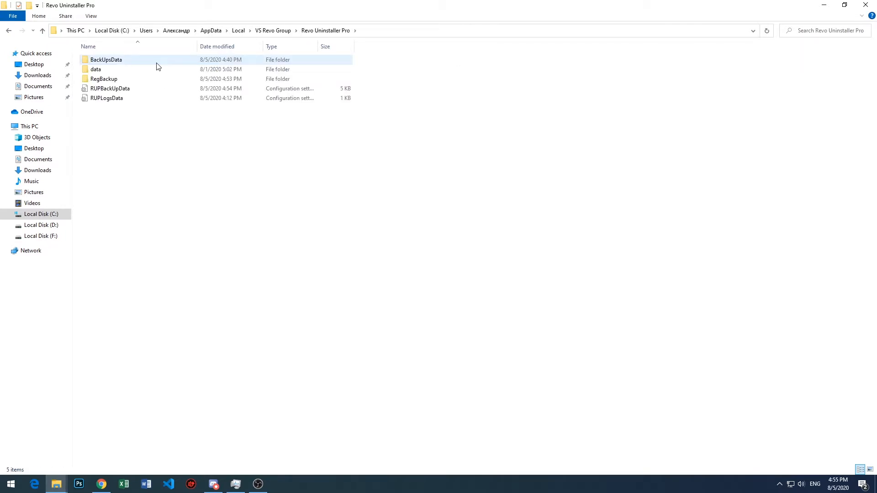
pyautogui.doubleClick(157, 64)
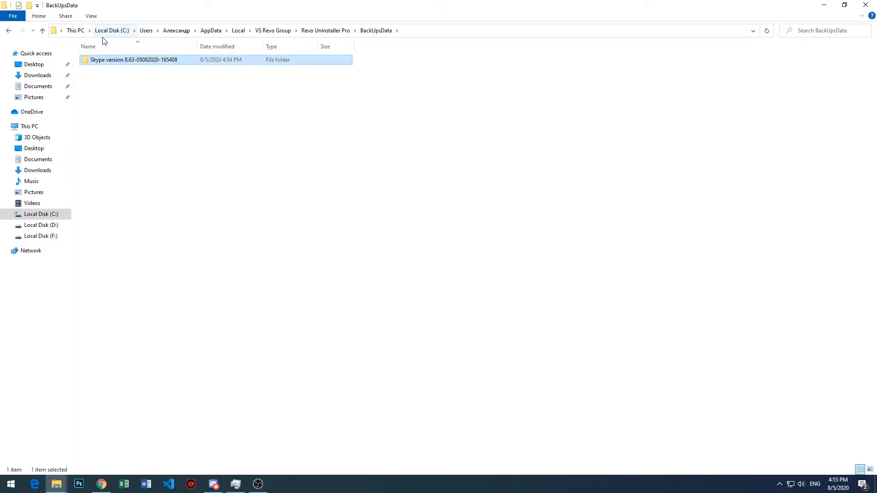
pyautogui.press('Delete')
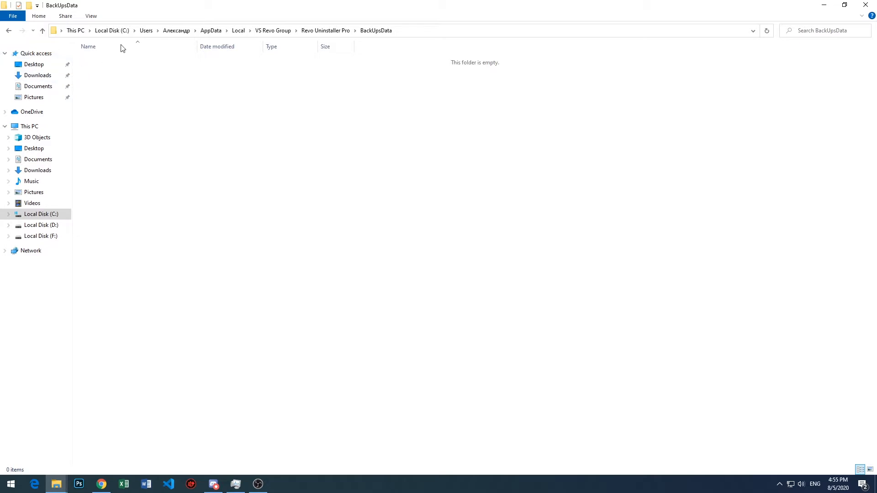
# - Inspect the Last registry backup folder in Revo Uninstaller Pro's RegBackup, delete it and close that window
pyautogui.click(304, 31)
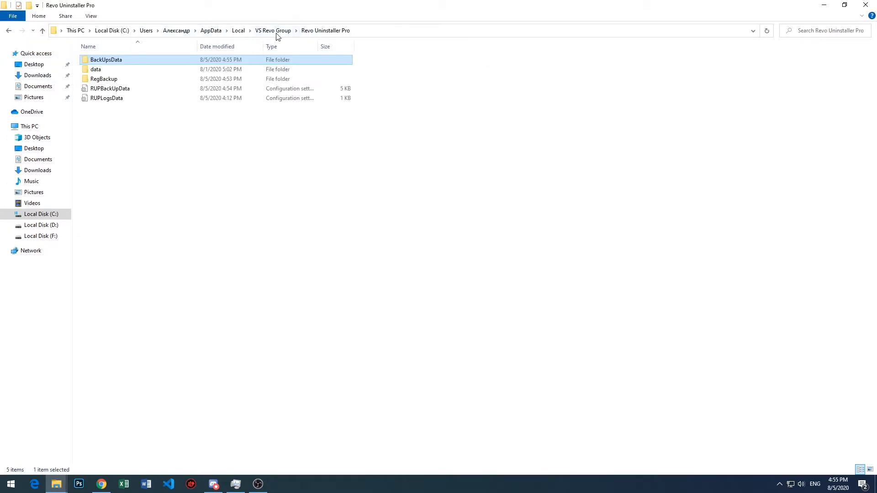
pyautogui.click(148, 79)
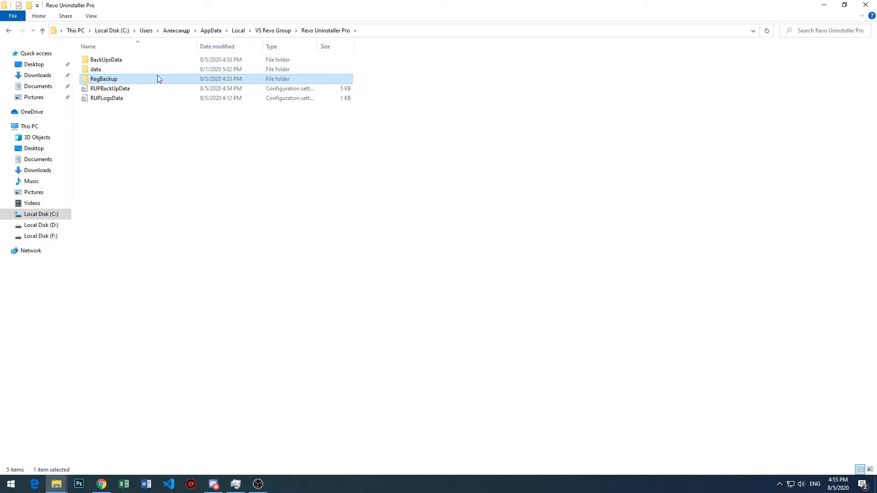
pyautogui.doubleClick(157, 79)
pyautogui.doubleClick(134, 60)
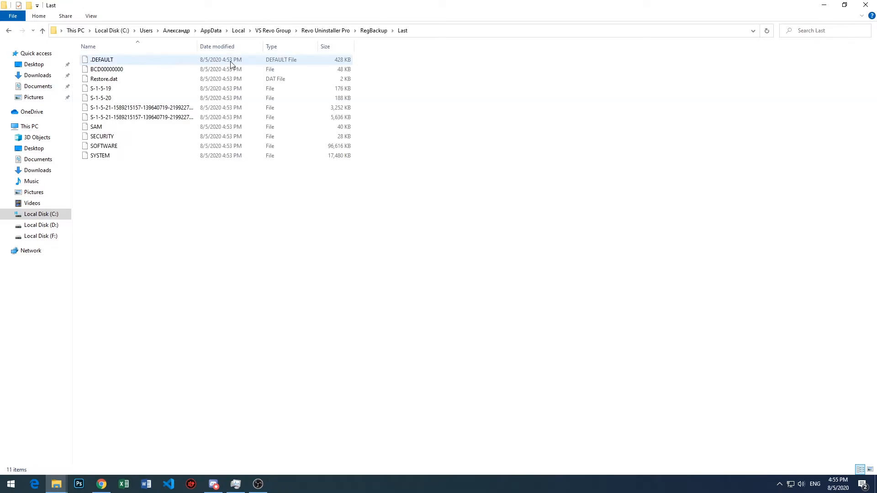
pyautogui.click(320, 30)
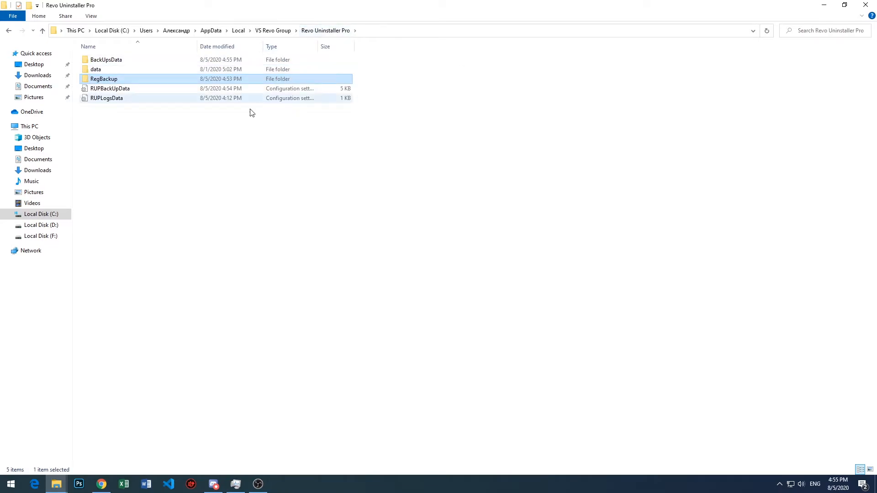
pyautogui.doubleClick(169, 81)
pyautogui.press('Delete')
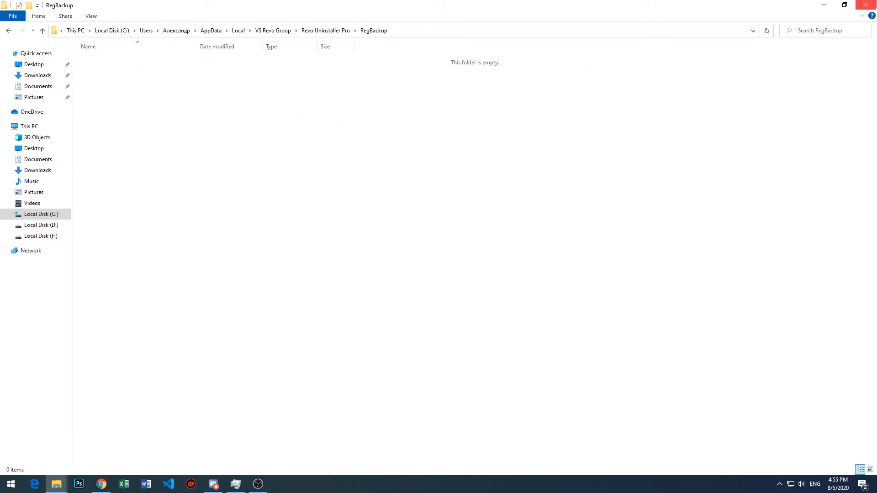
pyautogui.click(866, 5)
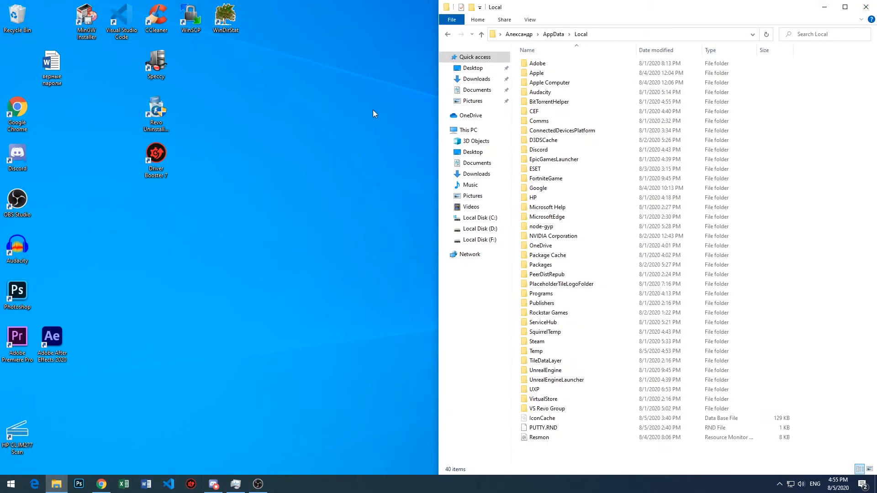
# - Open the Recycle Bin from the desktop and examine the deleted Skype files and backup folders
pyautogui.doubleClick(7, 18)
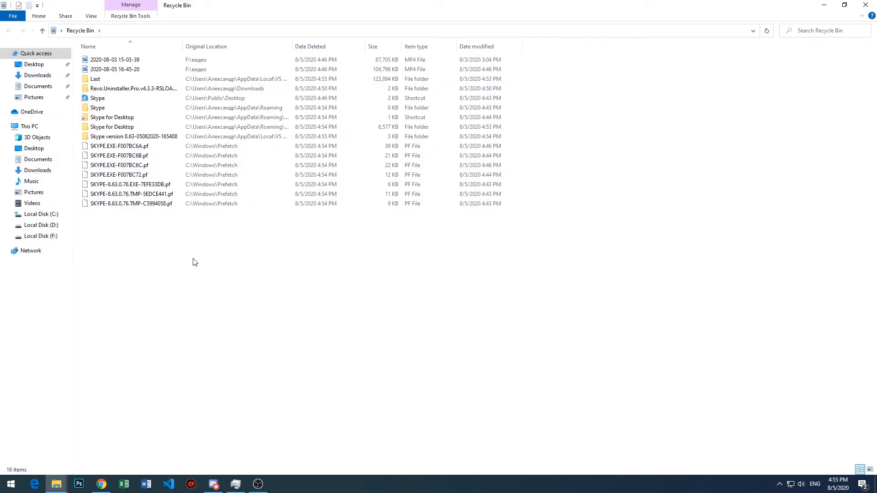
pyautogui.moveTo(193, 277); pyautogui.dragTo(119, 54)
pyautogui.click(227, 233)
# - Leave the Recycle Bin, switch to CCleaner and run a Custom Clean with the preselected items
pyautogui.click(865, 5)
pyautogui.click(859, 8)
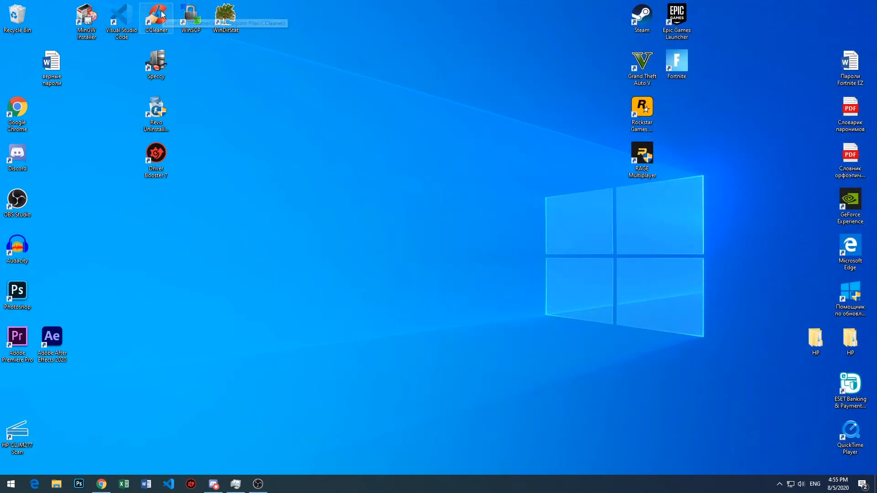
pyautogui.doubleClick(157, 16)
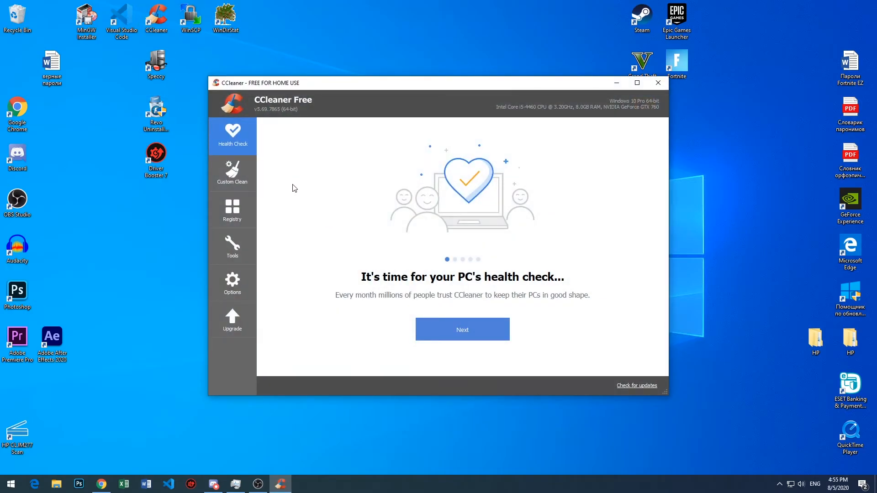
pyautogui.click(237, 165)
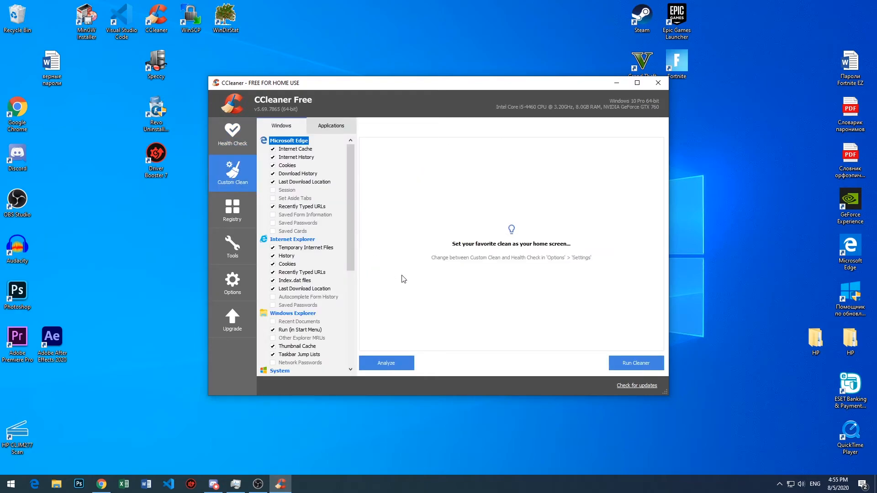
pyautogui.click(635, 363)
pyautogui.click(524, 231)
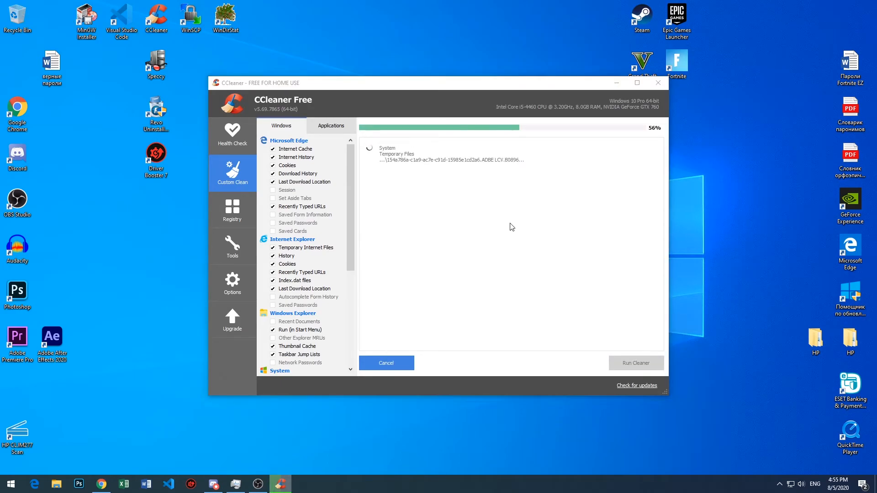
pyautogui.click(513, 244)
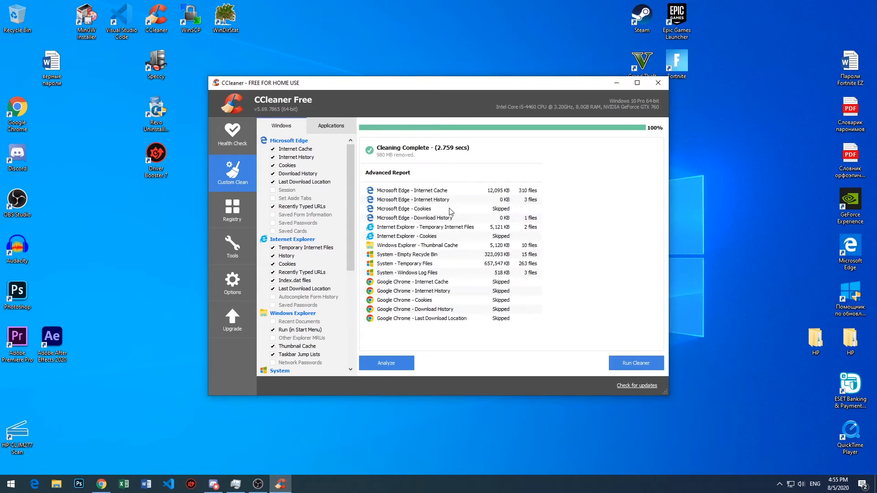
# - Open the Recycle Bin from the desktop to check its contents after the cleaning, and close it
pyautogui.click(5, 29)
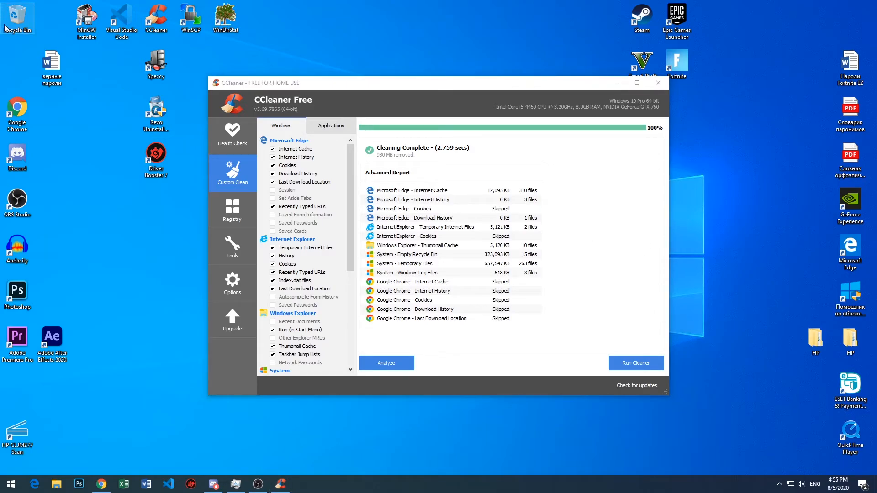
pyautogui.doubleClick(5, 28)
pyautogui.click(835, 141)
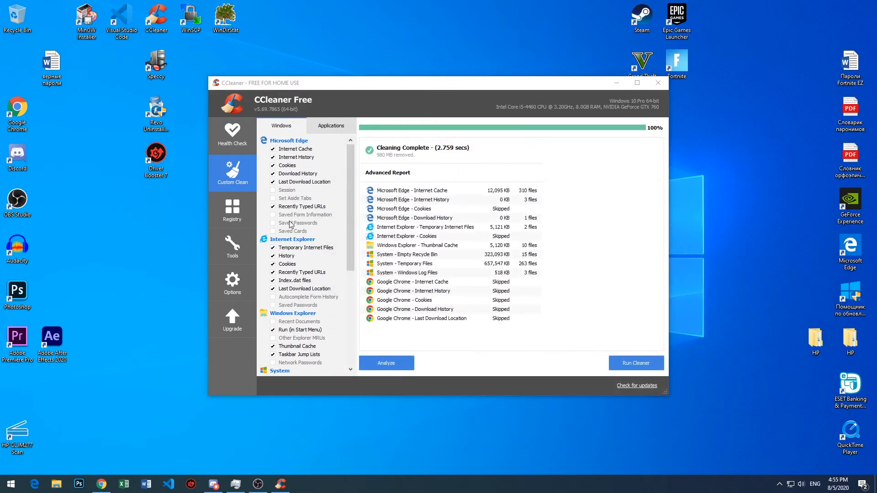
# - Scan the registry for issues in CCleaner with all Registry Cleaner categories selected
pyautogui.click(245, 213)
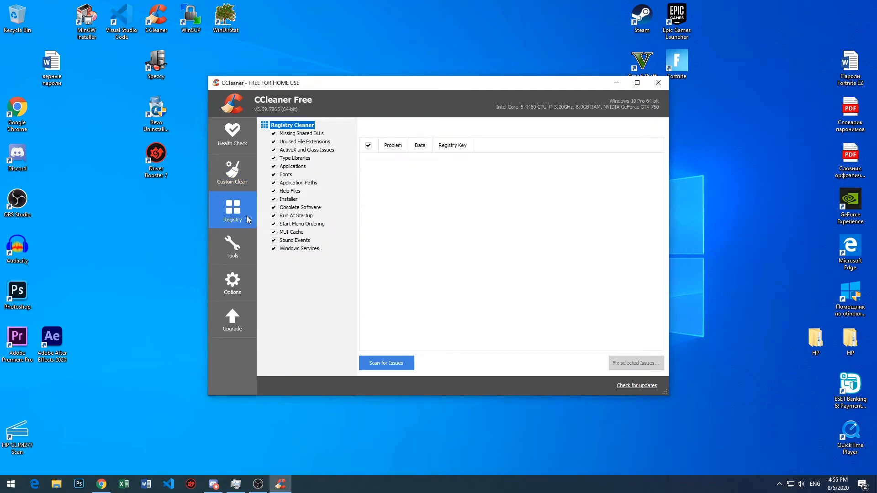
pyautogui.click(232, 171)
pyautogui.click(232, 210)
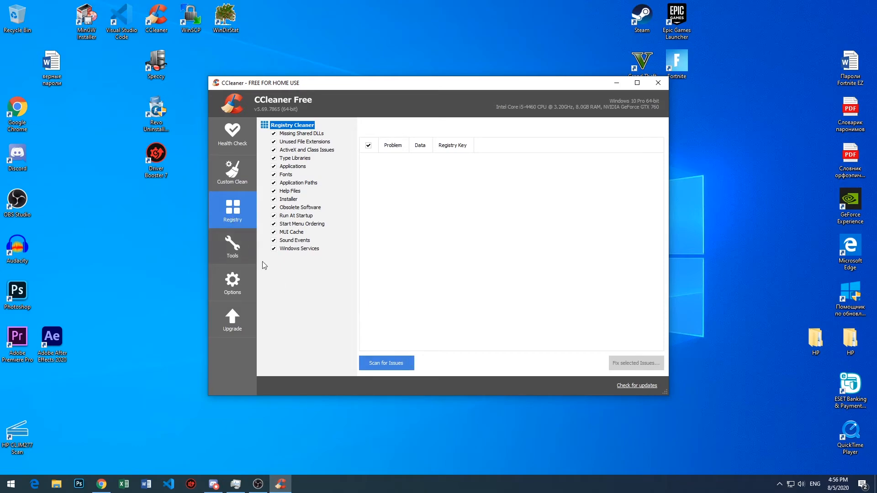
pyautogui.click(379, 362)
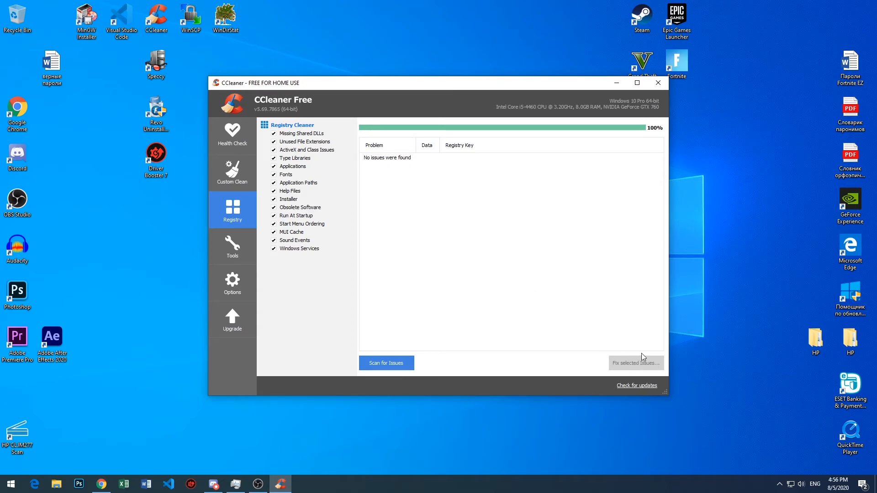
pyautogui.click(165, 114)
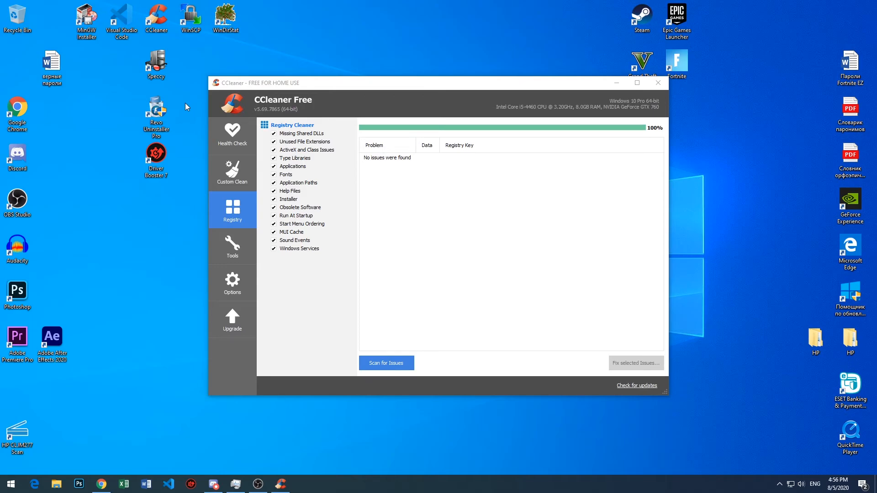
pyautogui.moveTo(420, 284); pyautogui.dragTo(380, 177)
pyautogui.moveTo(442, 222); pyautogui.dragTo(360, 157)
pyautogui.moveTo(470, 223); pyautogui.dragTo(363, 135)
pyautogui.click(434, 231)
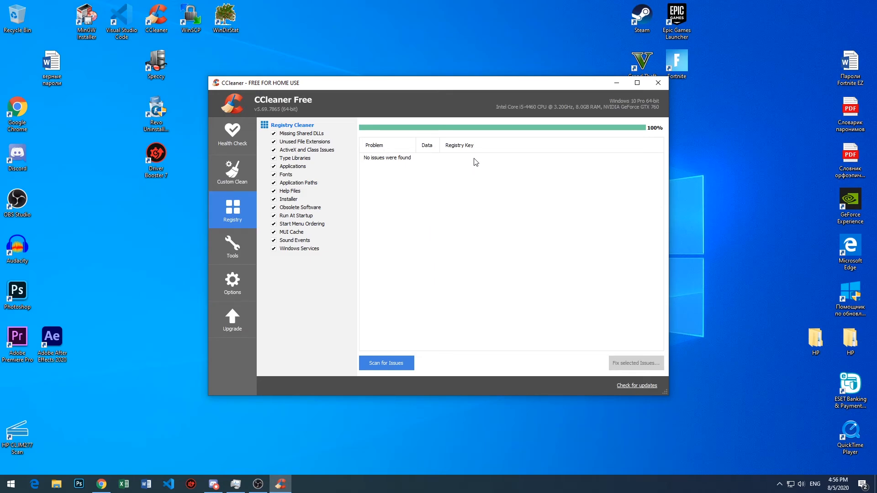
# - Close CCleaner and return to the desktop
pyautogui.click(661, 84)
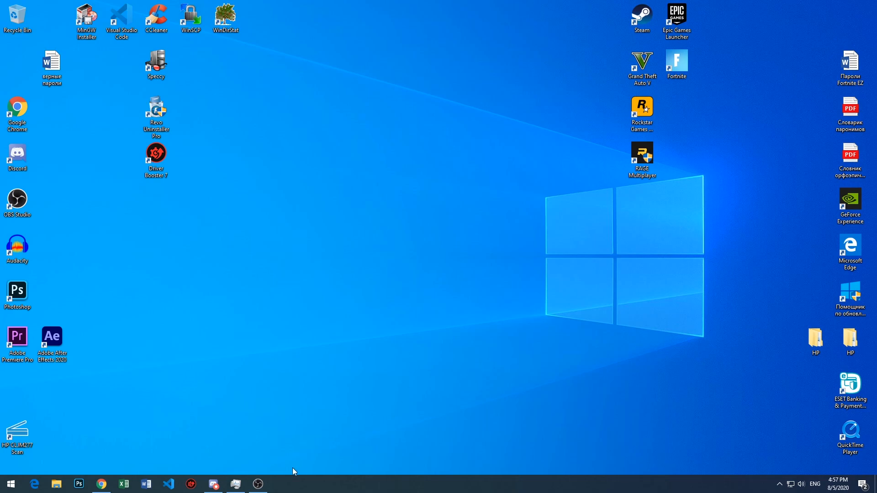
pyautogui.moveTo(268, 490)
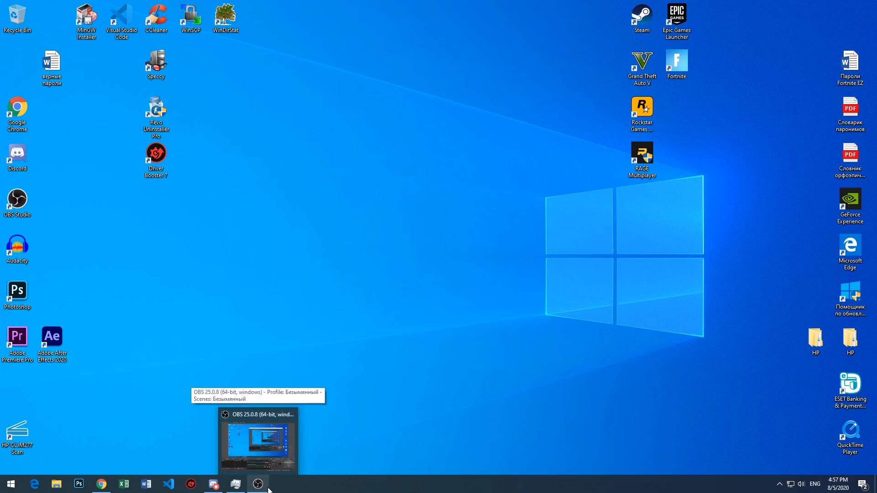